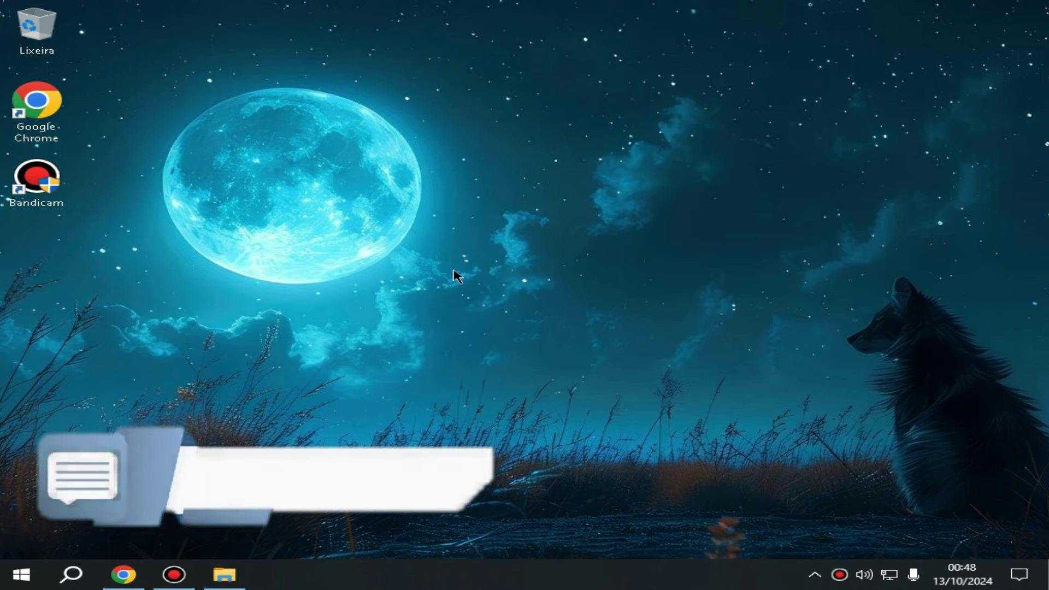
# - Switch to Google Chrome, complete the SMART FF 2.0 page's Join server action by accepting the Discord invite, and close Discord
pyautogui.click(121, 583)
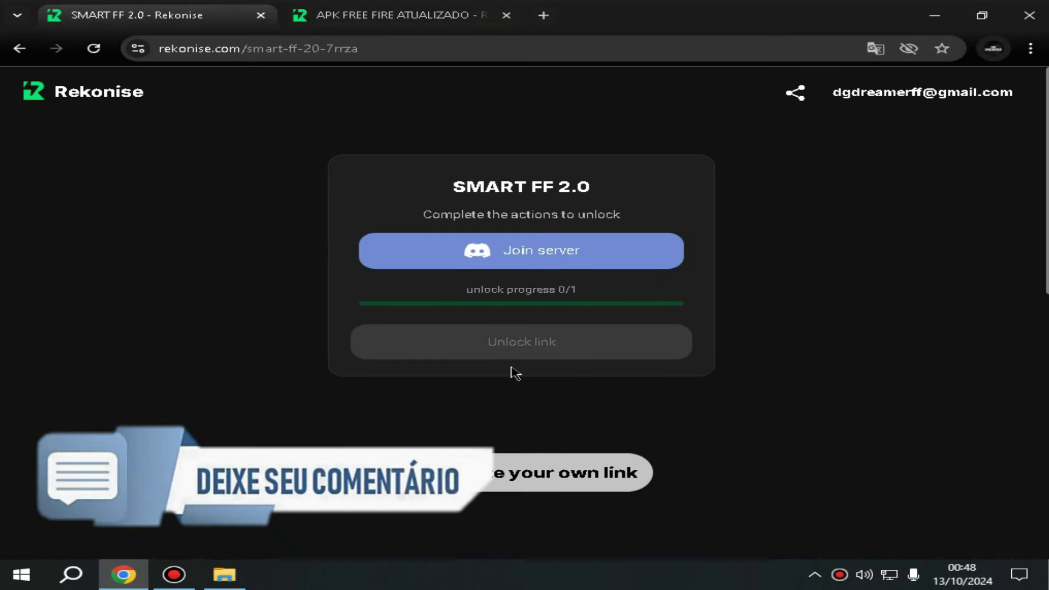
pyautogui.moveTo(484, 186); pyautogui.dragTo(669, 187)
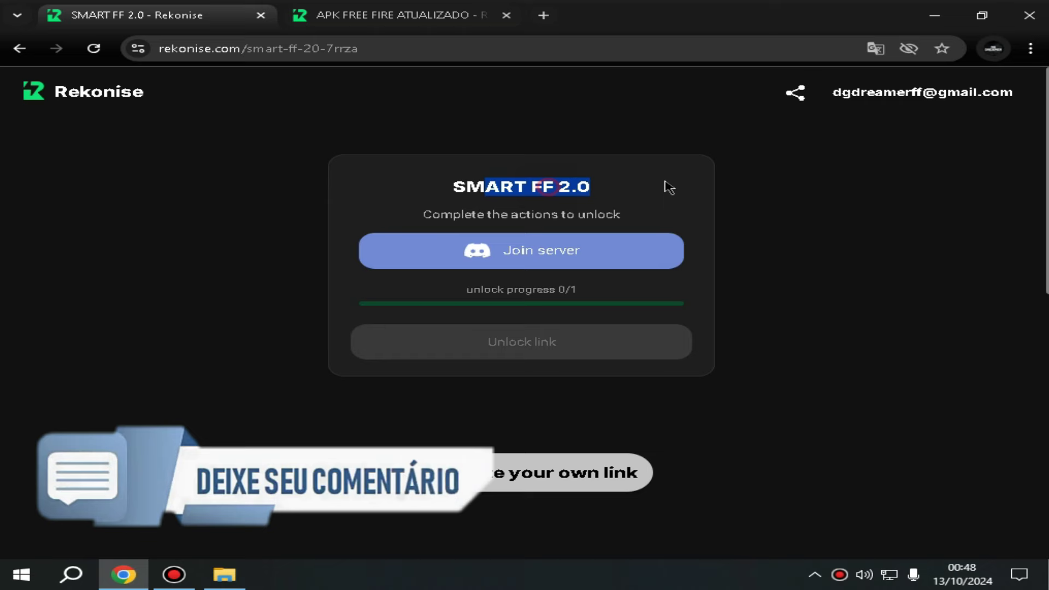
pyautogui.click(630, 192)
pyautogui.click(499, 251)
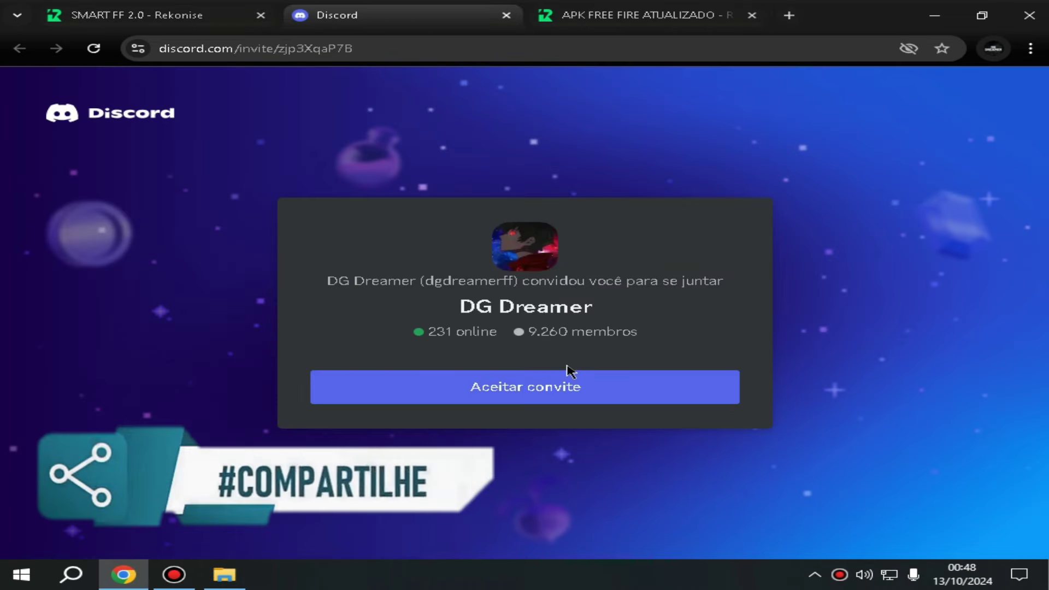
pyautogui.click(566, 386)
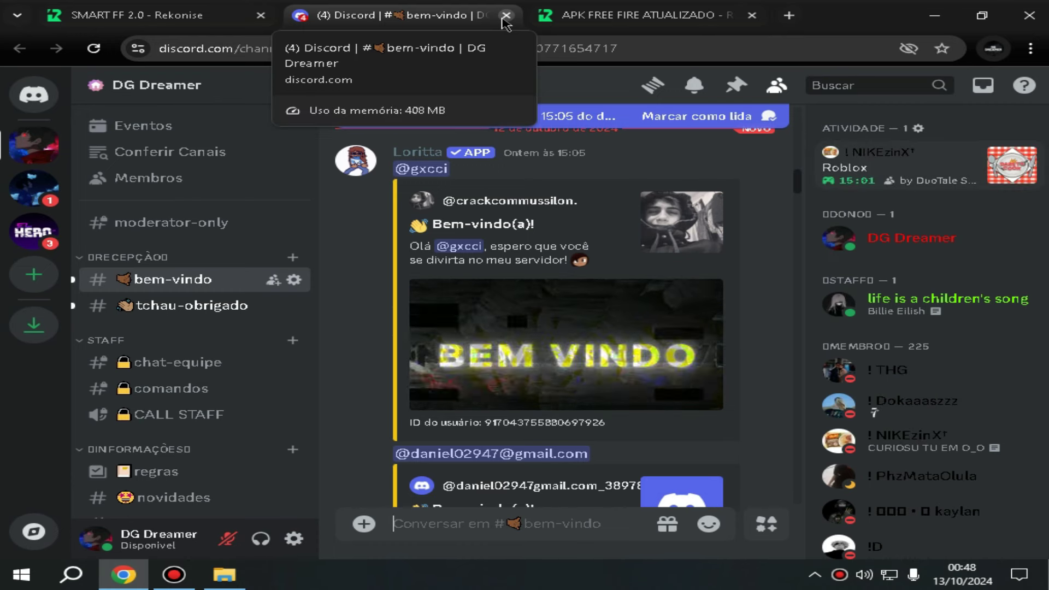
pyautogui.scroll(-5, 266, 308)
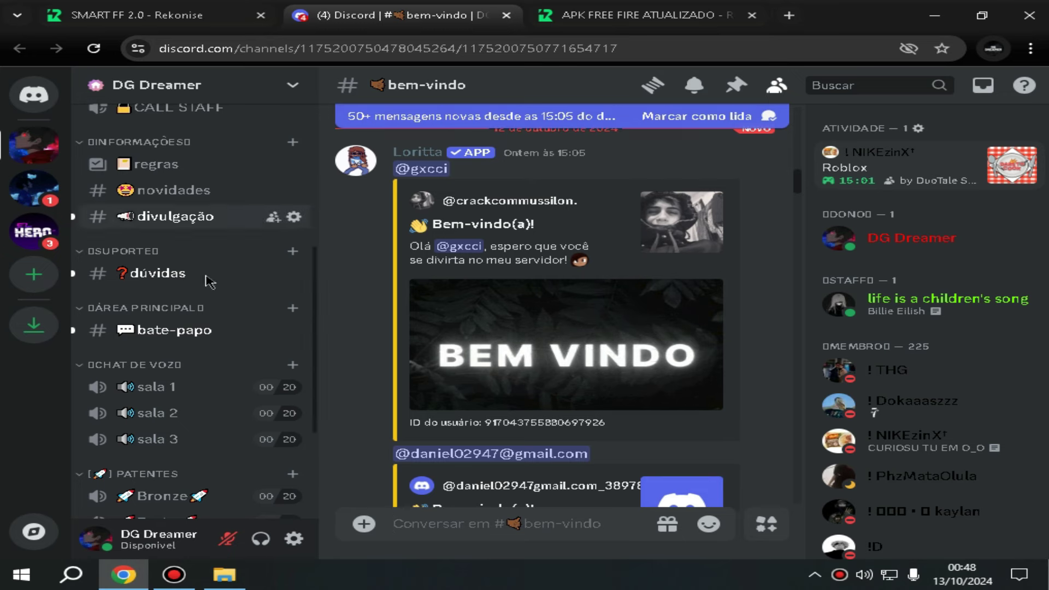
pyautogui.click(505, 16)
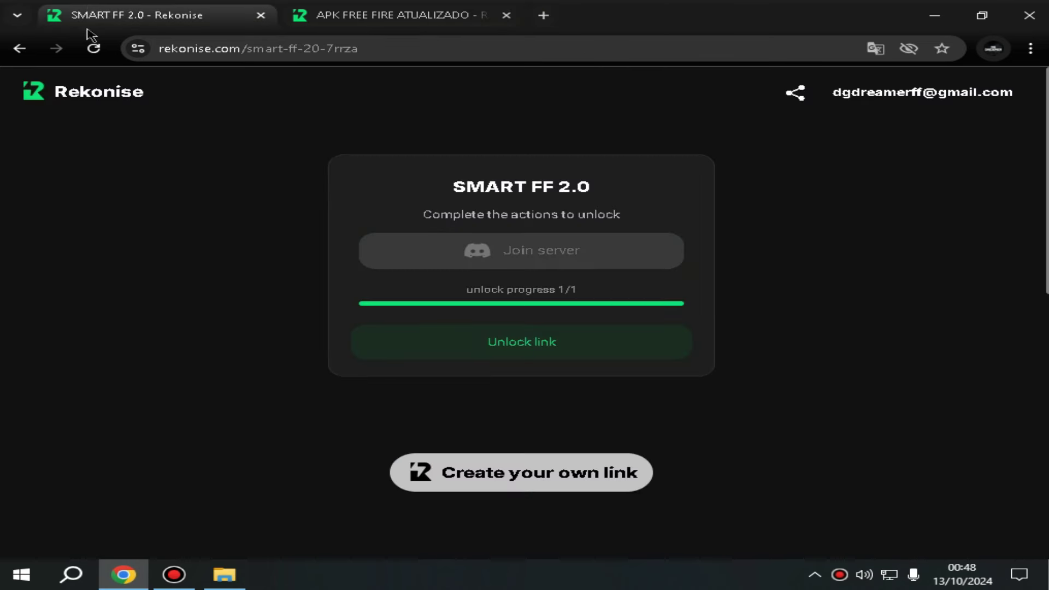
# - Unlock the SMART FF 2.0 link and solve its hCaptcha by selecting the images with a jumping or flying animal
pyautogui.click(527, 350)
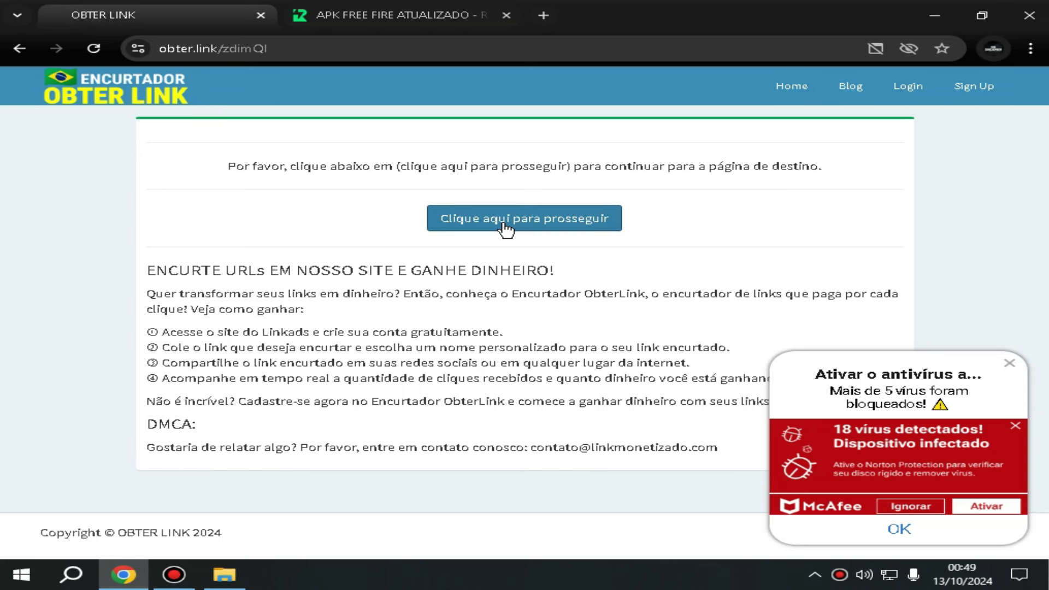
pyautogui.click(507, 226)
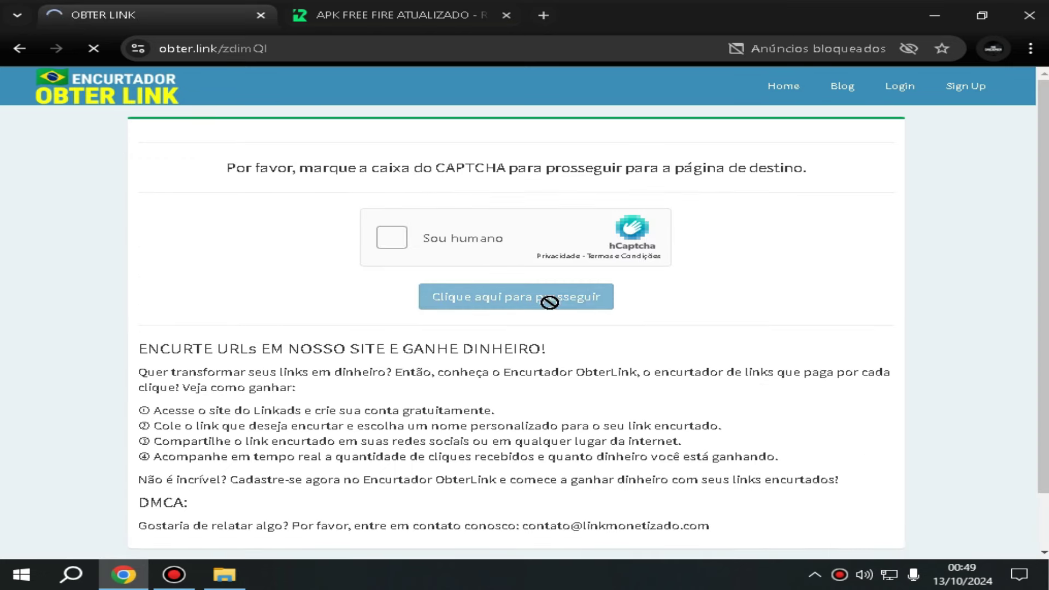
pyautogui.click(392, 240)
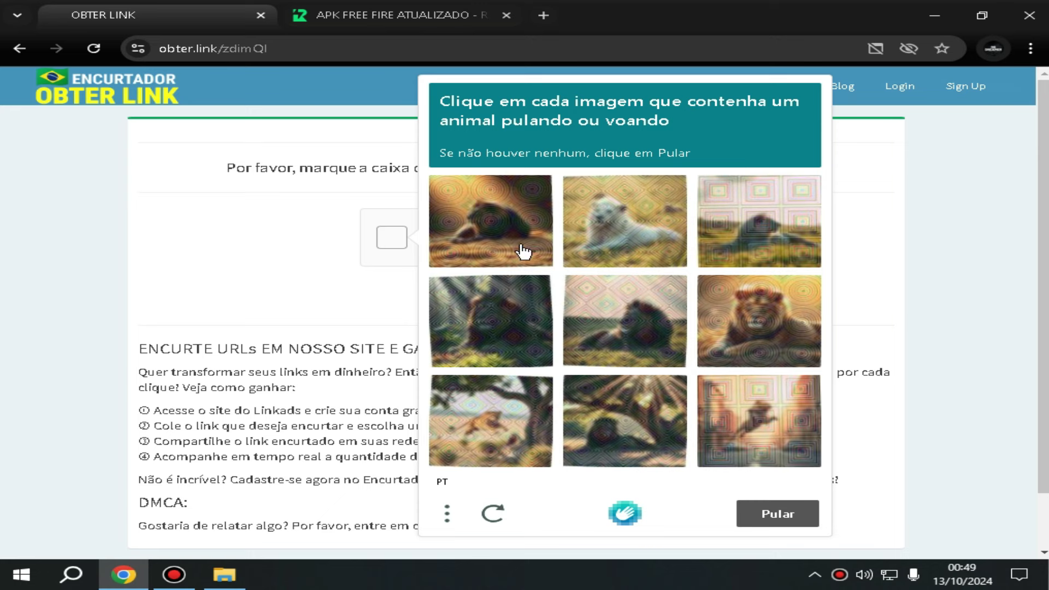
pyautogui.click(757, 436)
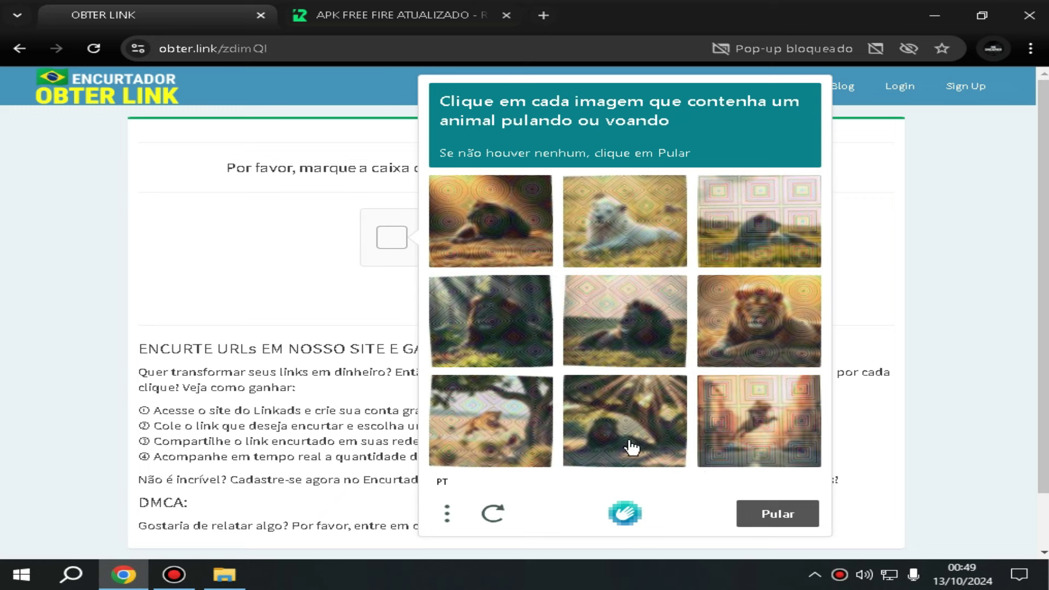
pyautogui.click(465, 455)
pyautogui.click(790, 443)
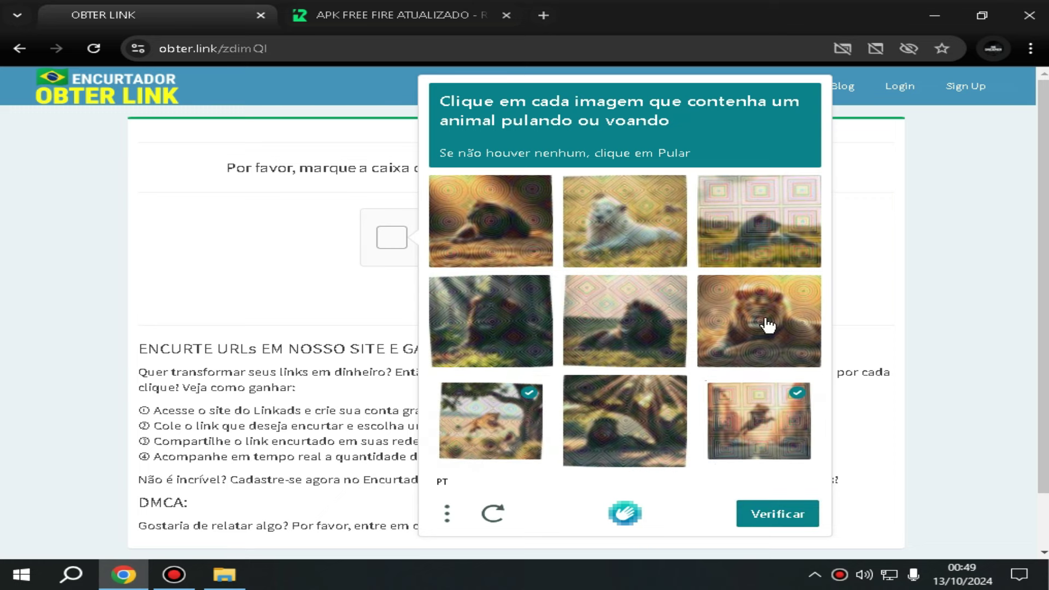
pyautogui.click(792, 514)
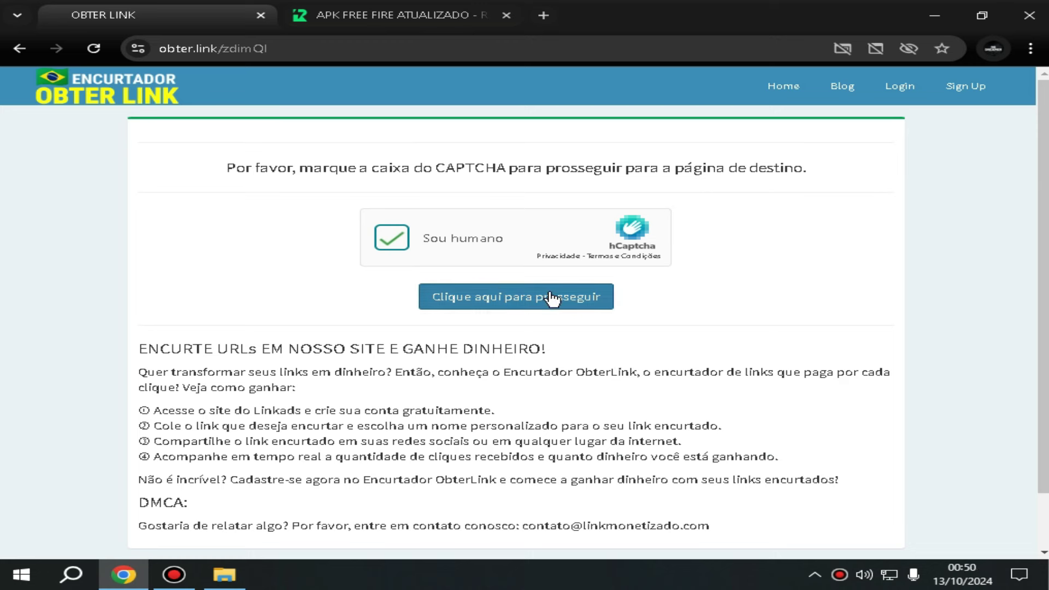
# - Continue past the solved captcha, get the link to the SMART FF 2.0 MediaFire download page, and close that page
pyautogui.click(491, 301)
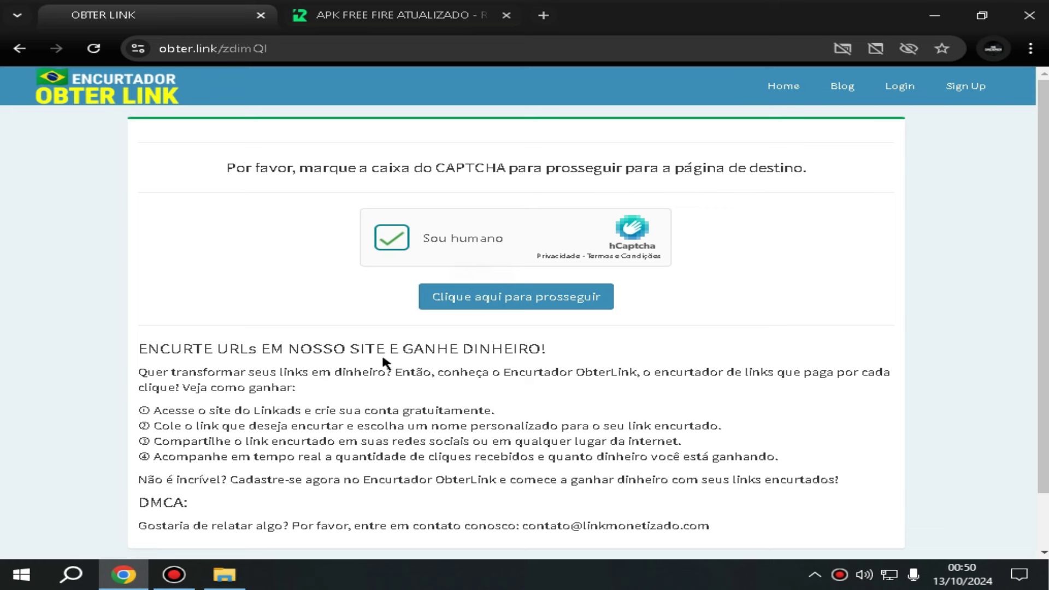
pyautogui.click(477, 300)
pyautogui.click(497, 298)
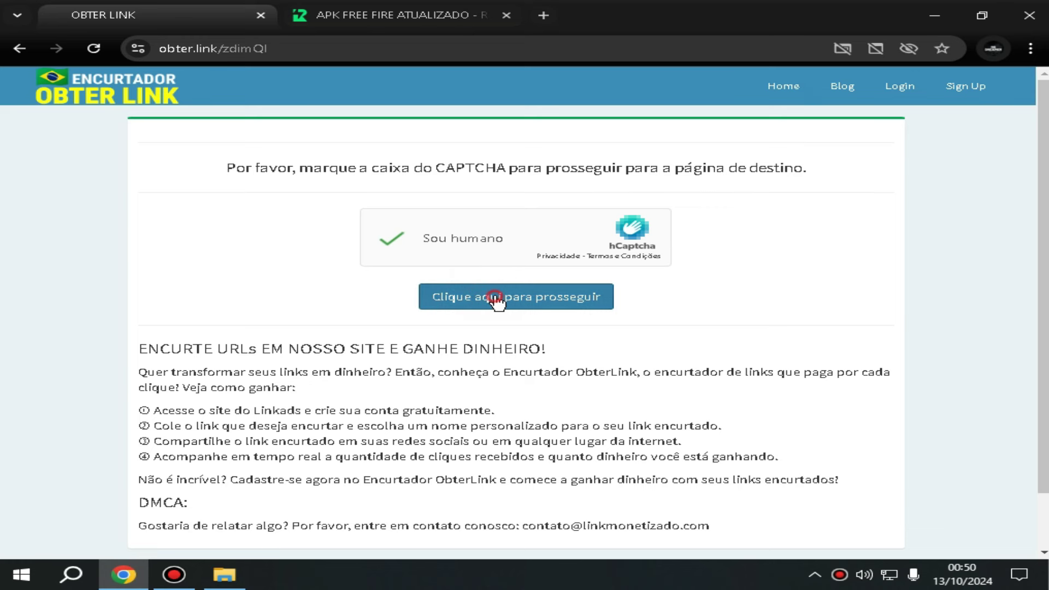
pyautogui.click(564, 307)
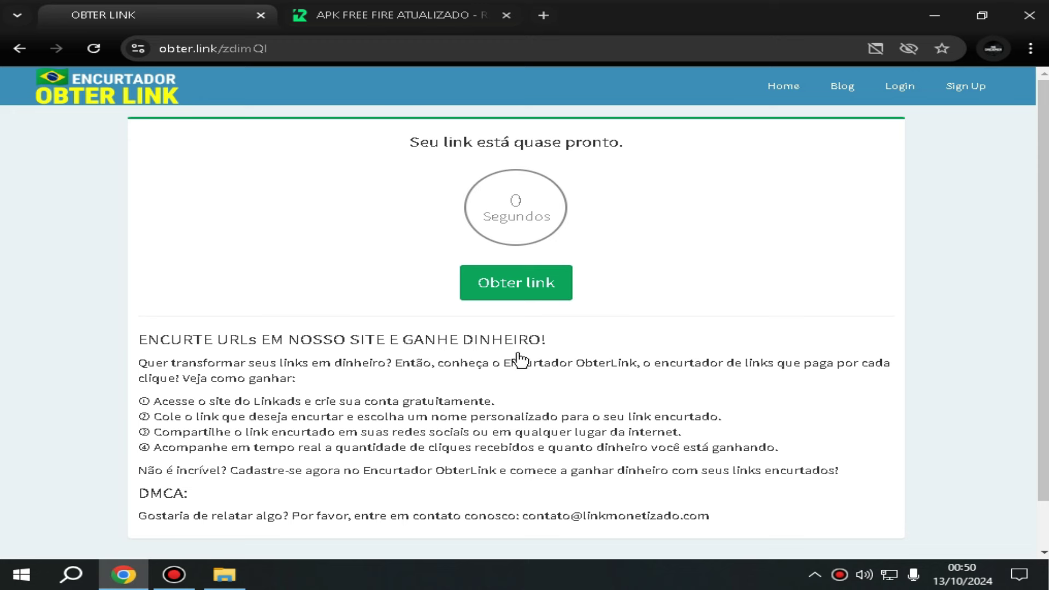
pyautogui.click(526, 295)
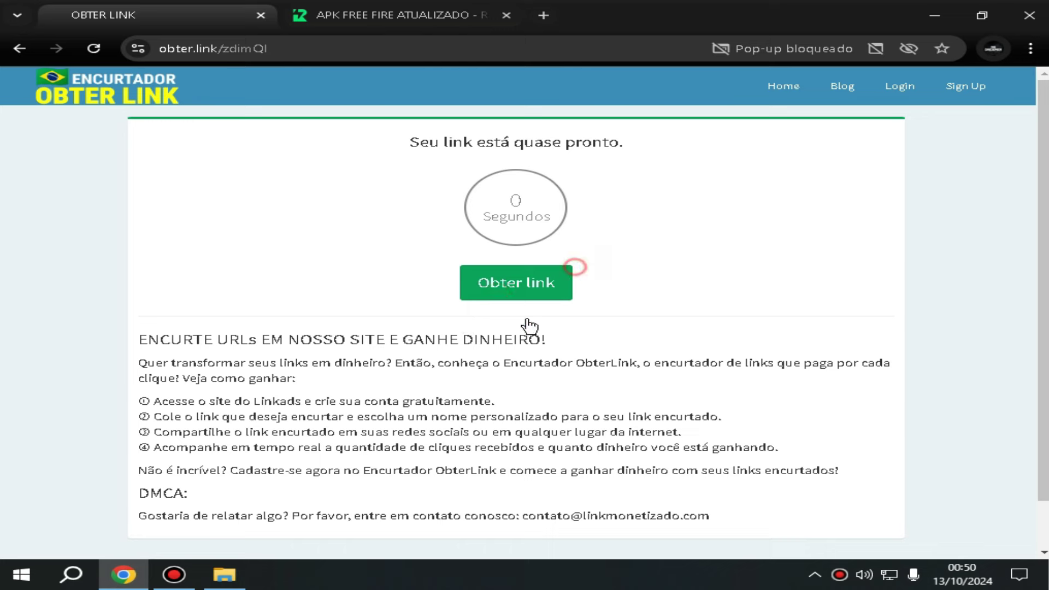
pyautogui.click(549, 283)
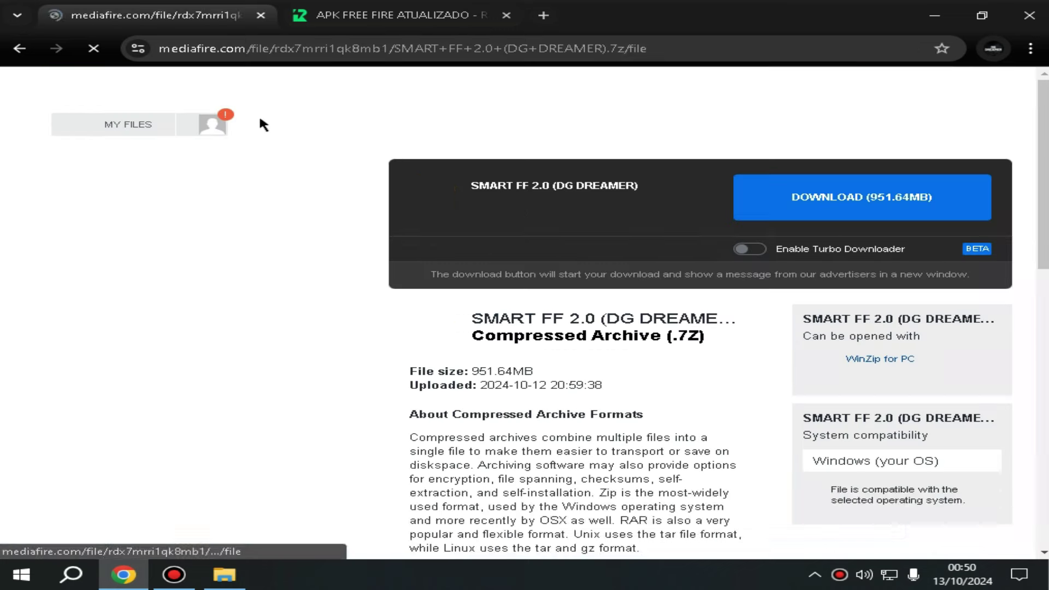
pyautogui.click(259, 19)
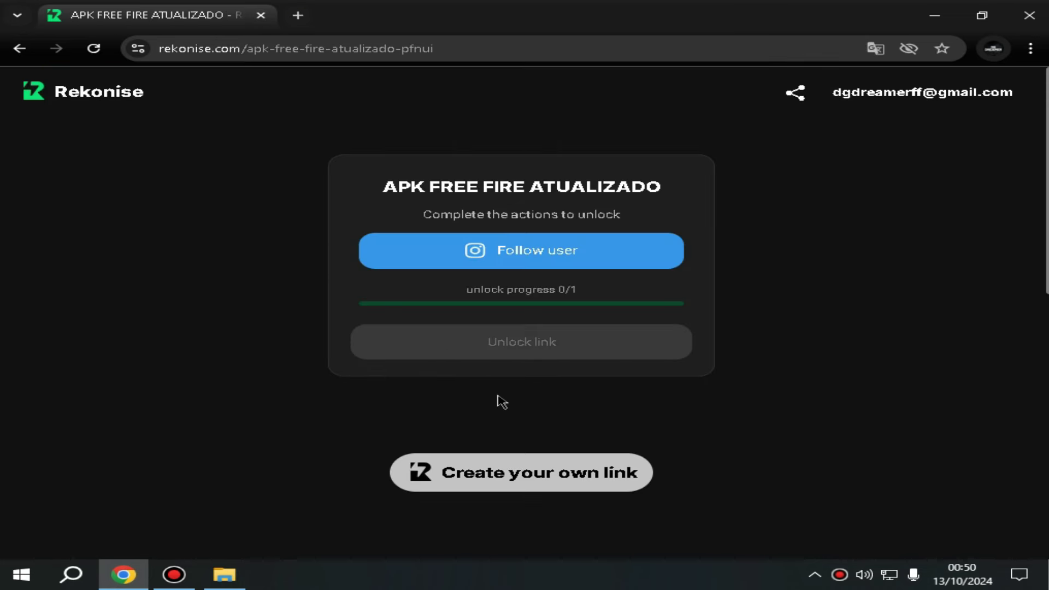
# - Complete the Follow user action for APK FREE FIRE ATUALIZADO by opening the Instagram profile, dismissing its login prompt and closing it
pyautogui.click(648, 255)
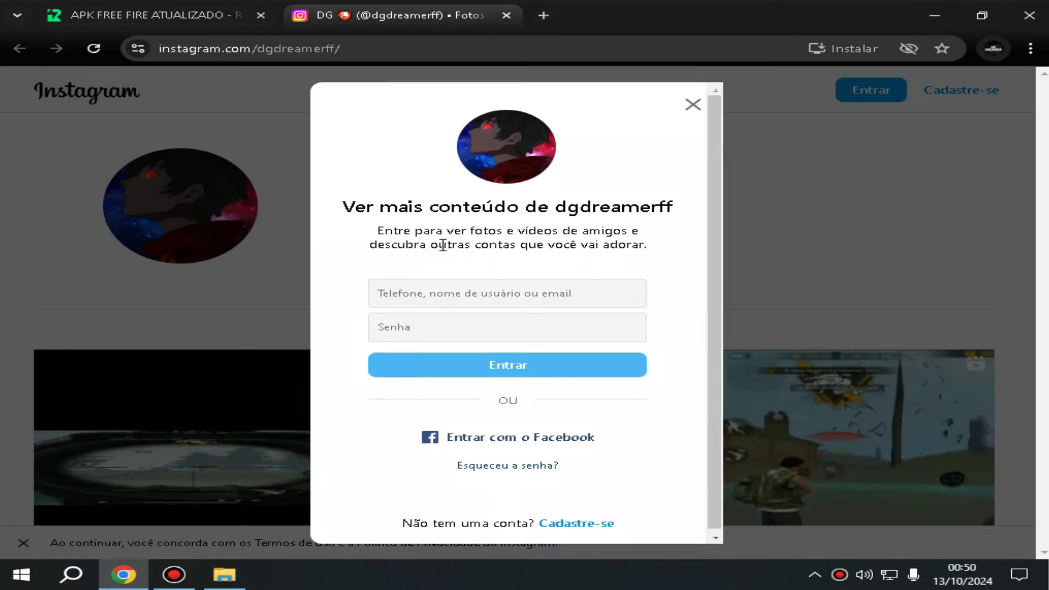
pyautogui.click(691, 106)
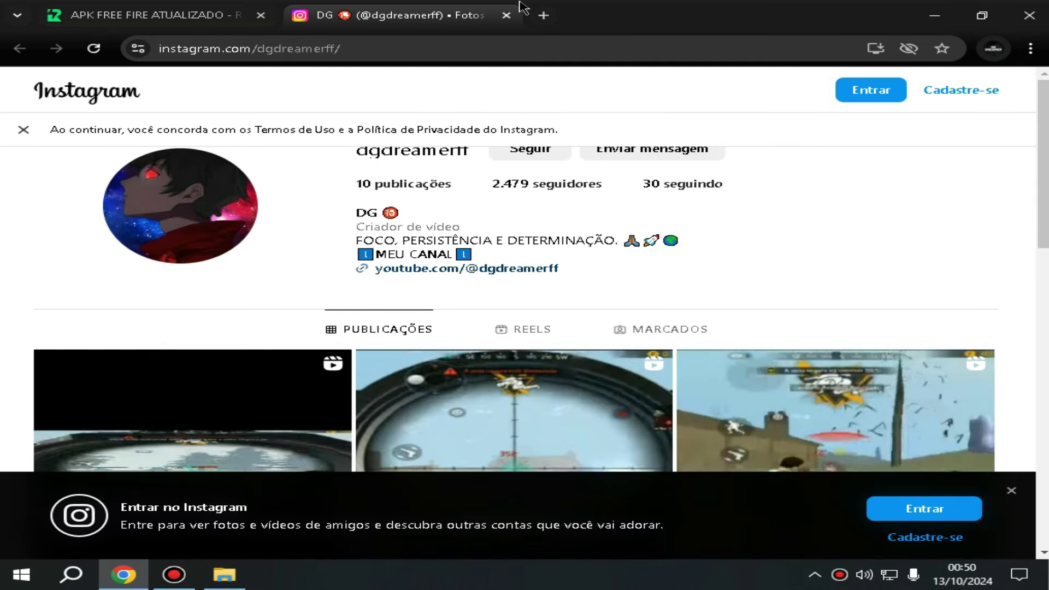
pyautogui.click(507, 16)
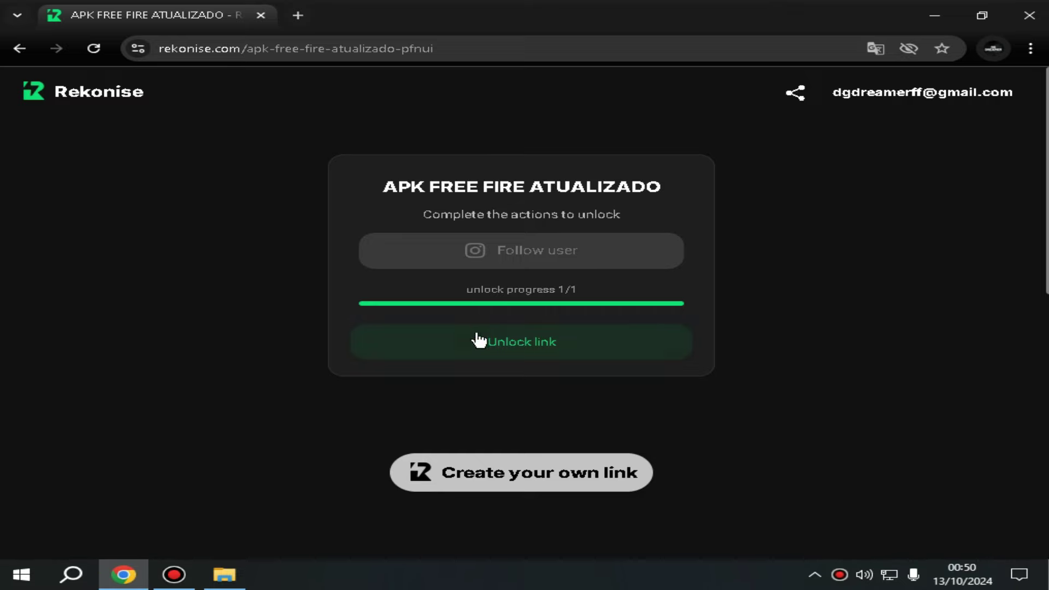
# - Unlock the APK FREE FIRE ATUALIZADO link and proceed to the Obter Link captcha page, getting past the fake virus advert
pyautogui.click(478, 343)
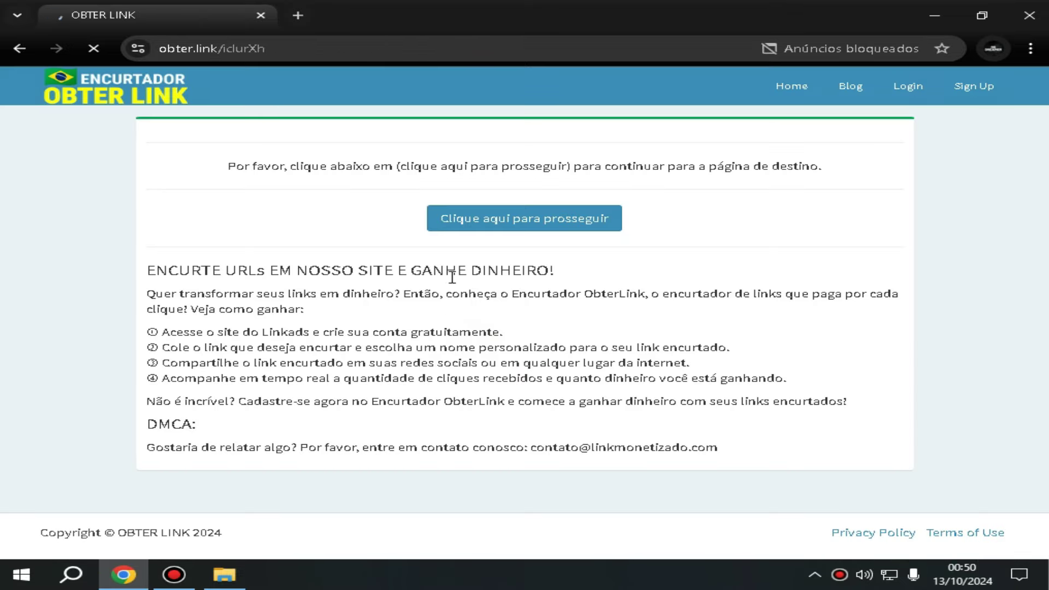
pyautogui.click(506, 225)
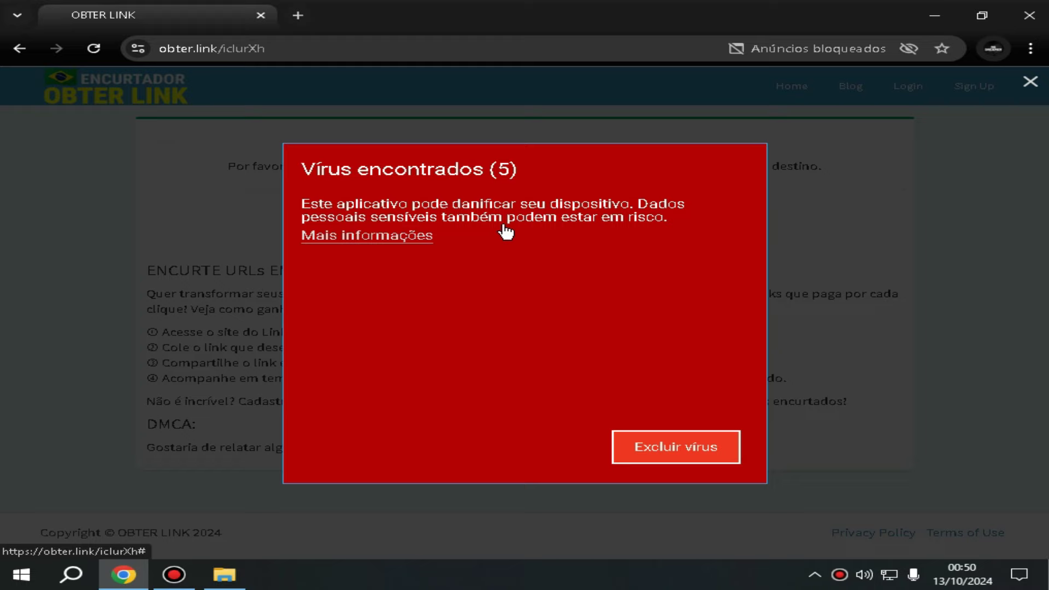
pyautogui.click(670, 470)
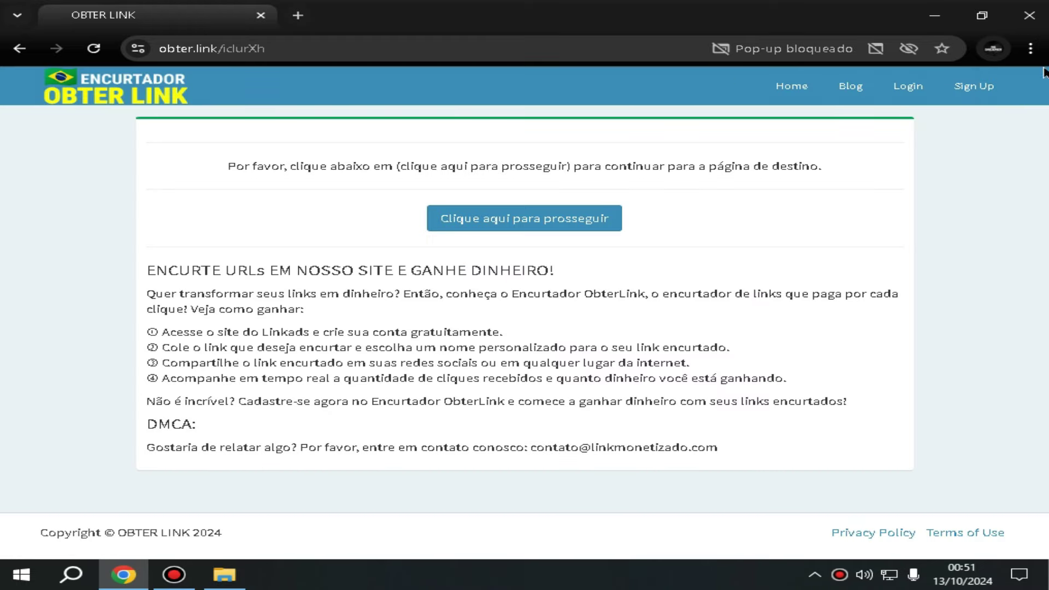
pyautogui.click(499, 218)
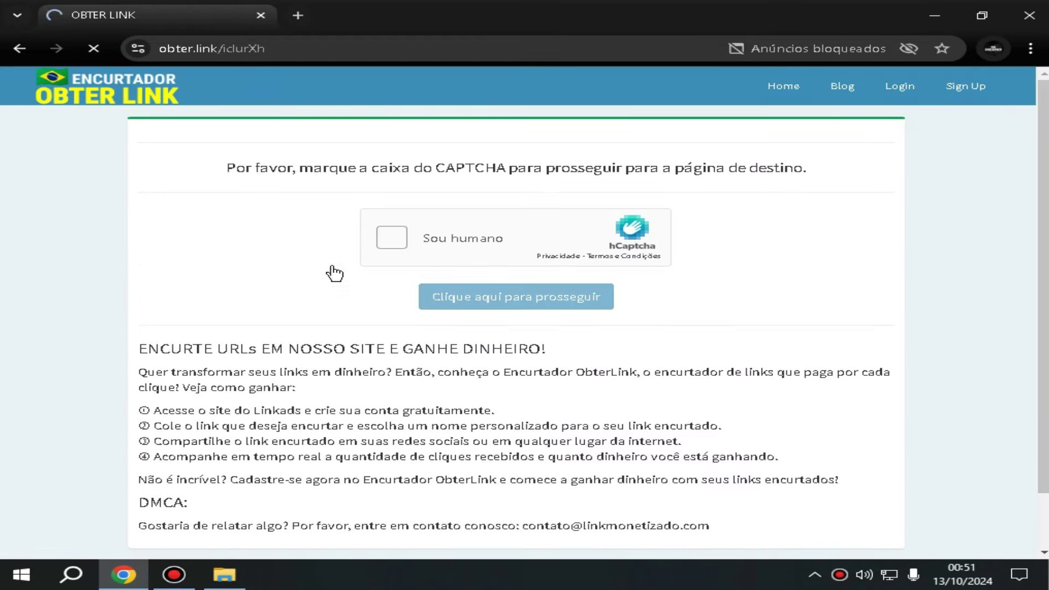
# - Solve the hCaptcha by choosing the bicycle from the example images in both challenge pictures
pyautogui.click(391, 236)
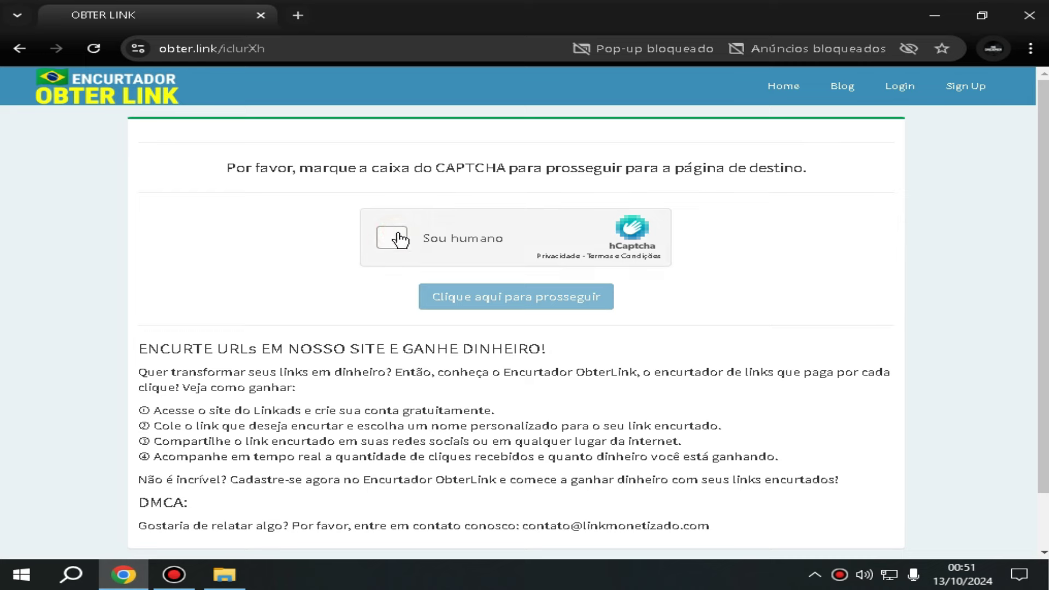
pyautogui.click(391, 238)
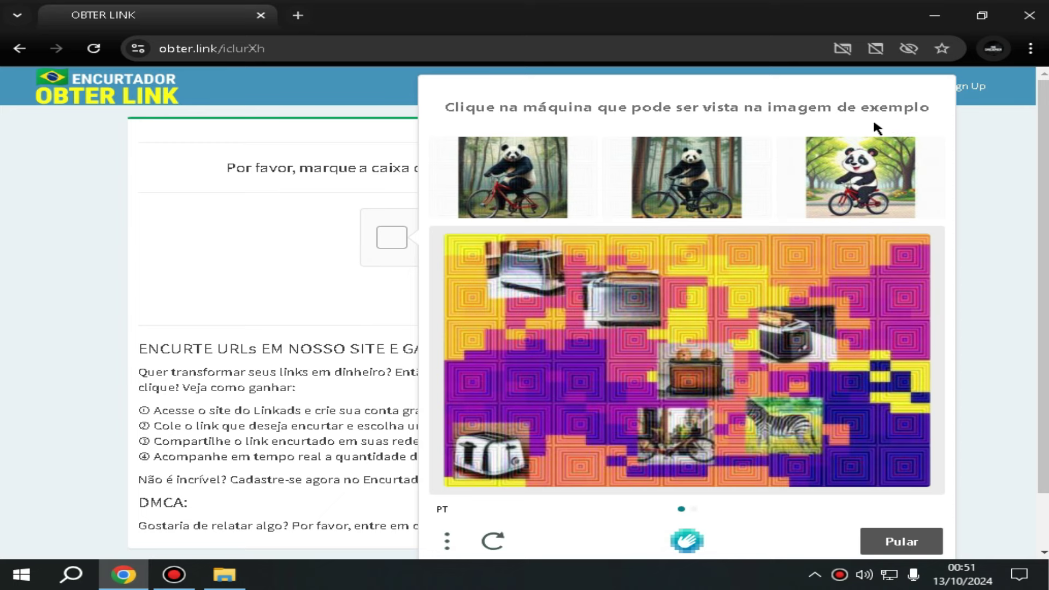
pyautogui.click(677, 426)
pyautogui.click(901, 541)
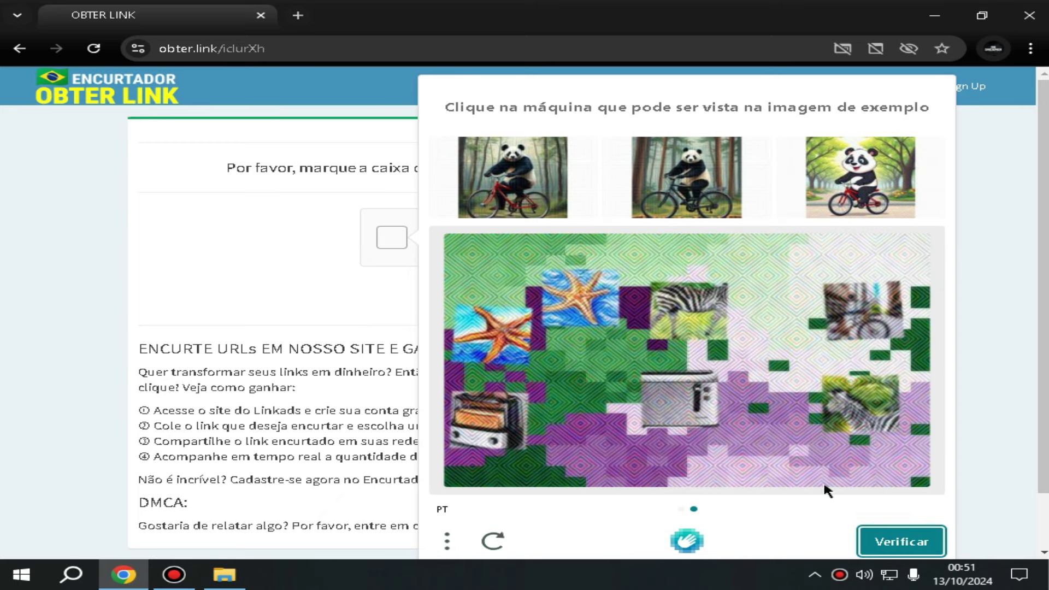
pyautogui.click(862, 329)
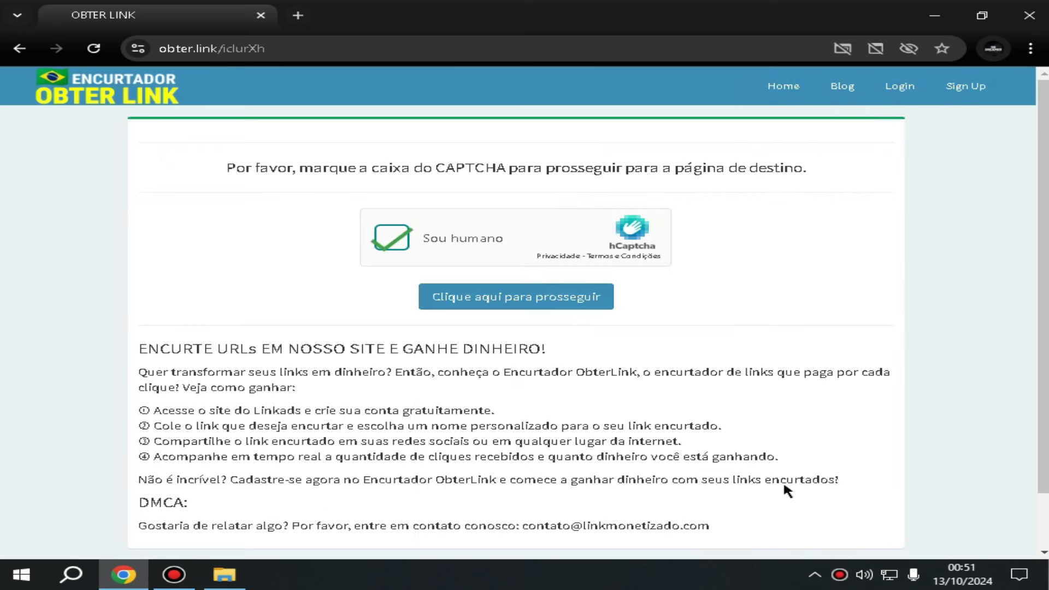
# - Continue past the solved captcha and get the link to the FreeFire.apk download page on MediaFire
pyautogui.click(571, 298)
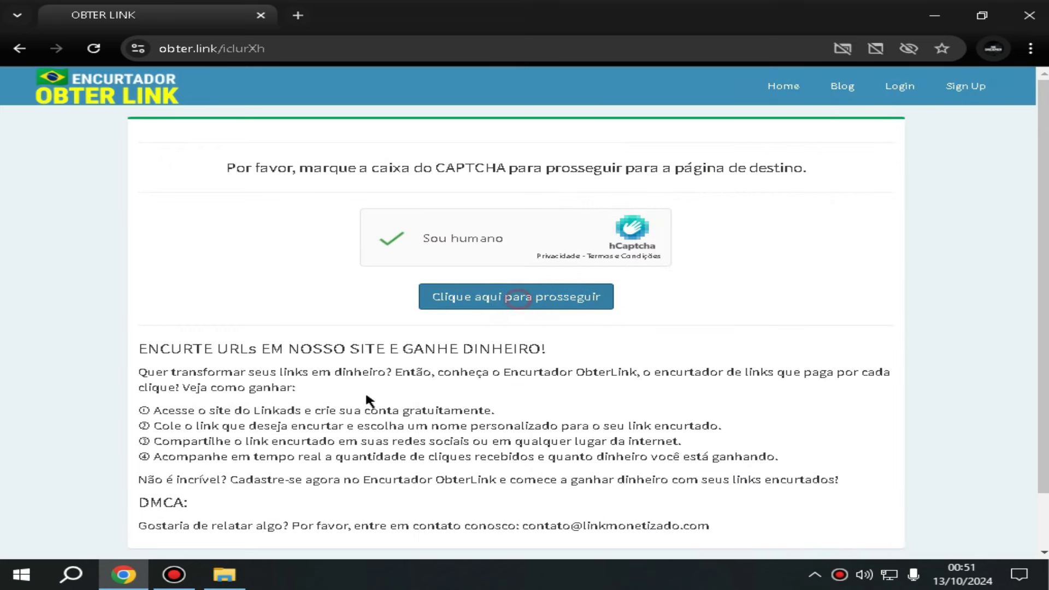
pyautogui.click(481, 298)
pyautogui.click(427, 304)
pyautogui.click(450, 301)
pyautogui.click(494, 302)
pyautogui.click(500, 306)
pyautogui.click(511, 300)
pyautogui.click(508, 300)
pyautogui.click(481, 284)
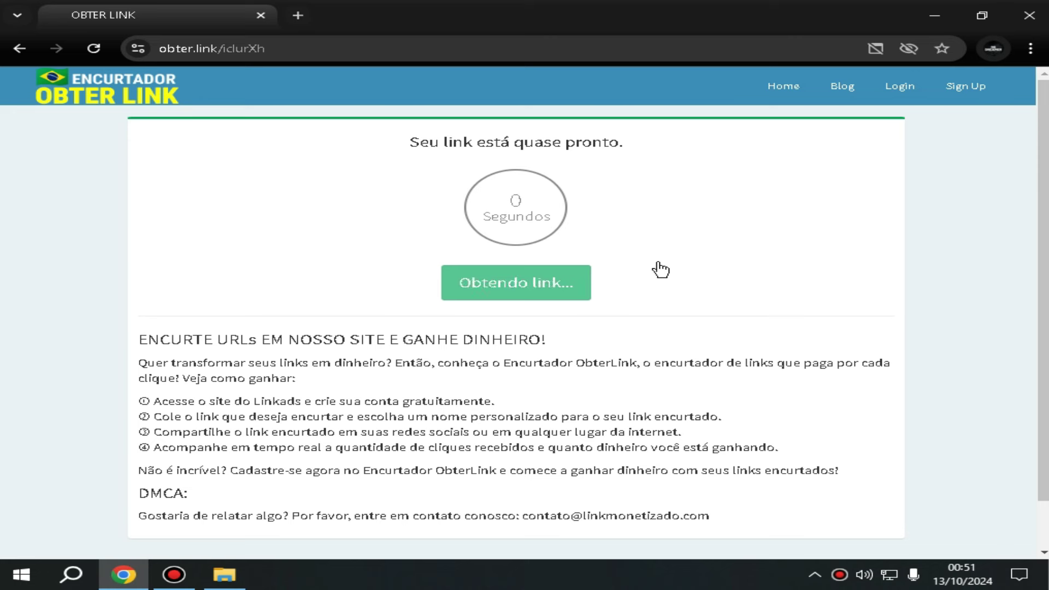
pyautogui.click(508, 282)
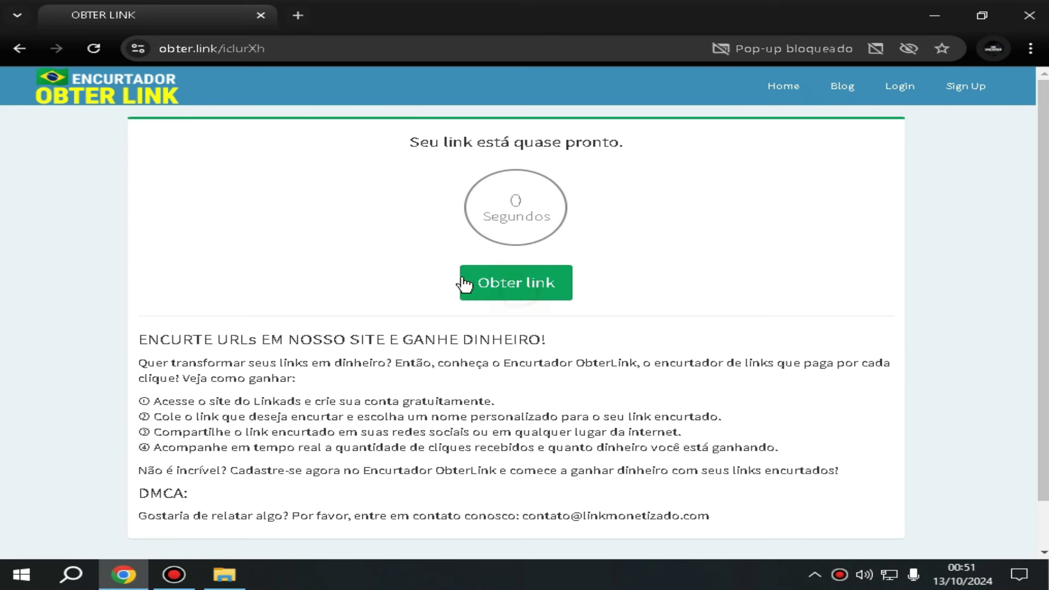
pyautogui.click(535, 279)
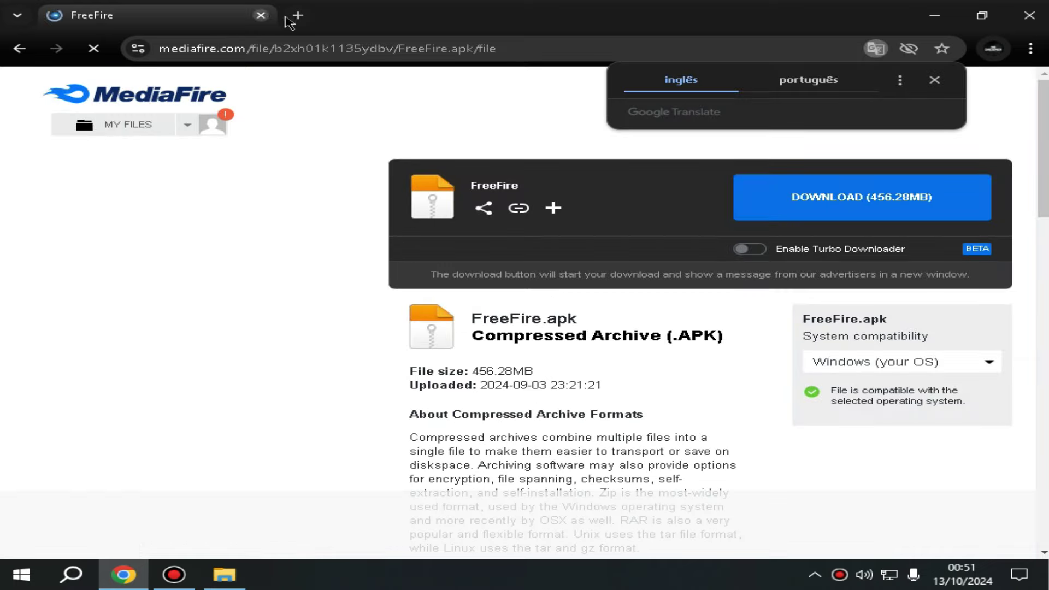
# - Close the FreeFire.apk MediaFire page and exit the browser
pyautogui.click(295, 16)
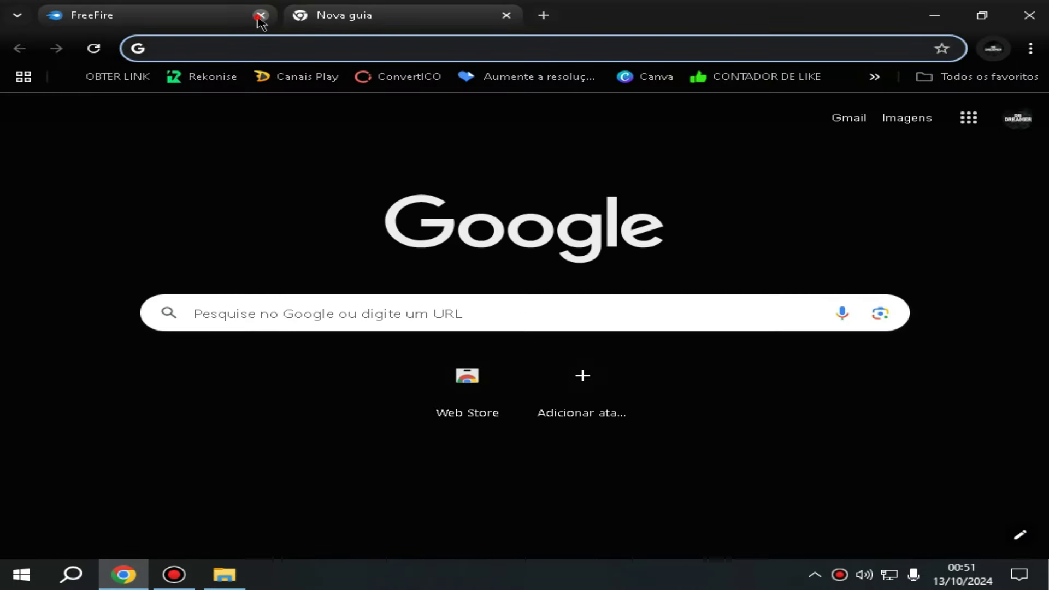
pyautogui.click(260, 16)
pyautogui.click(1030, 16)
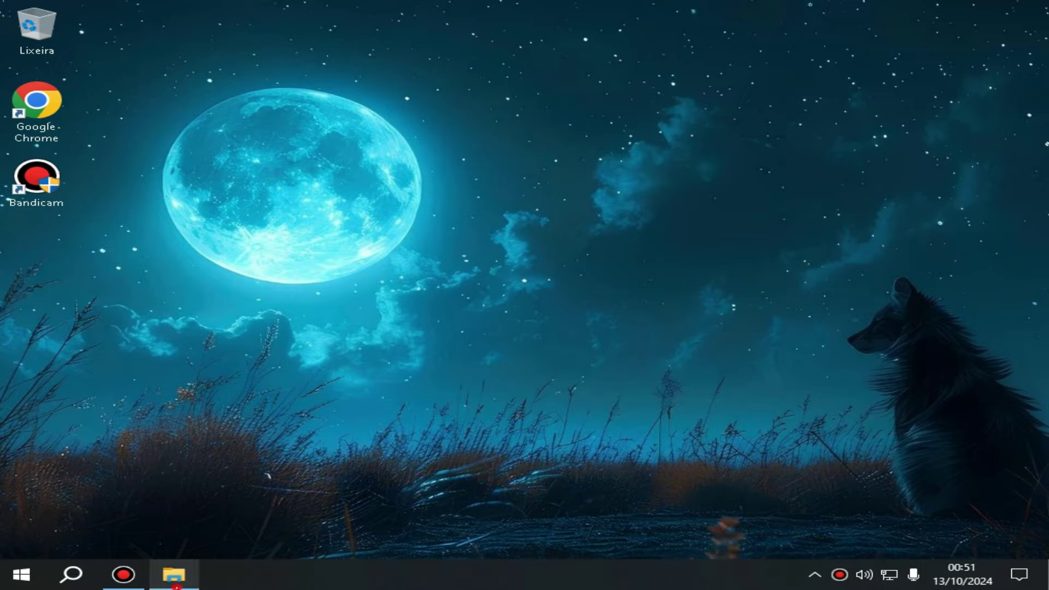
# - In the Downloads folder, extract the SMART FF 2.0 (DG DREAMER) WinRAR archive into a folder of the same name
pyautogui.click(174, 575)
pyautogui.click(534, 195)
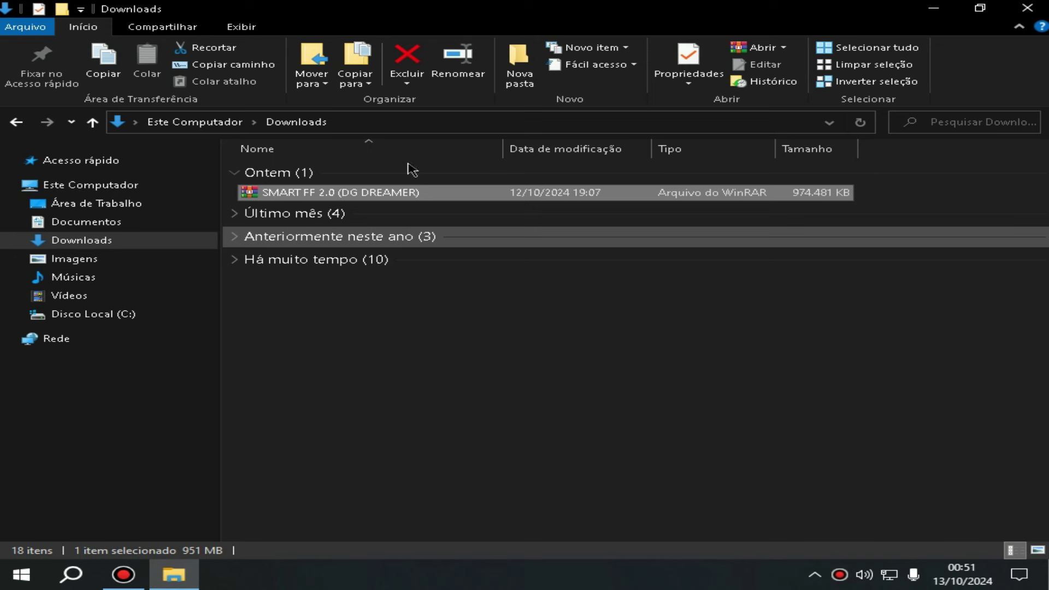
pyautogui.click(384, 192)
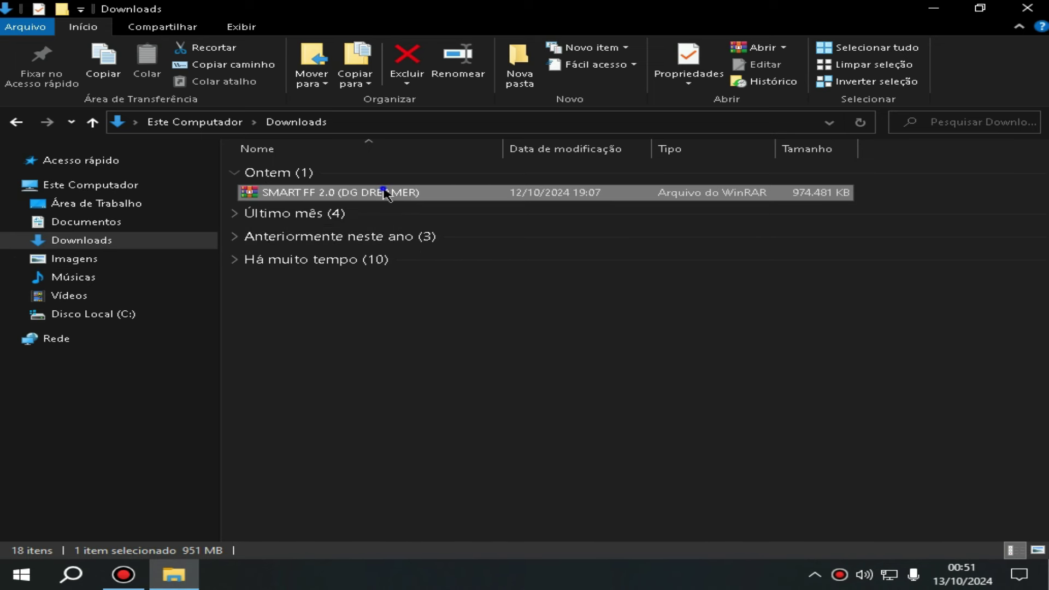
pyautogui.moveTo(385, 193); pyautogui.dragTo(376, 190)
pyautogui.click(331, 191)
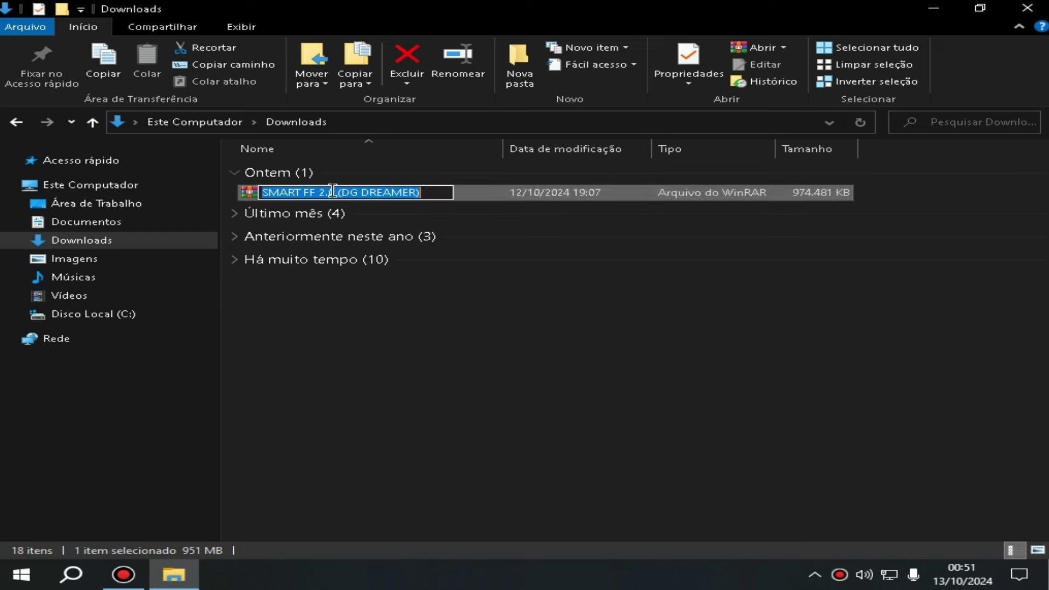
pyautogui.click(508, 194)
pyautogui.rightClick(510, 194)
pyautogui.click(628, 275)
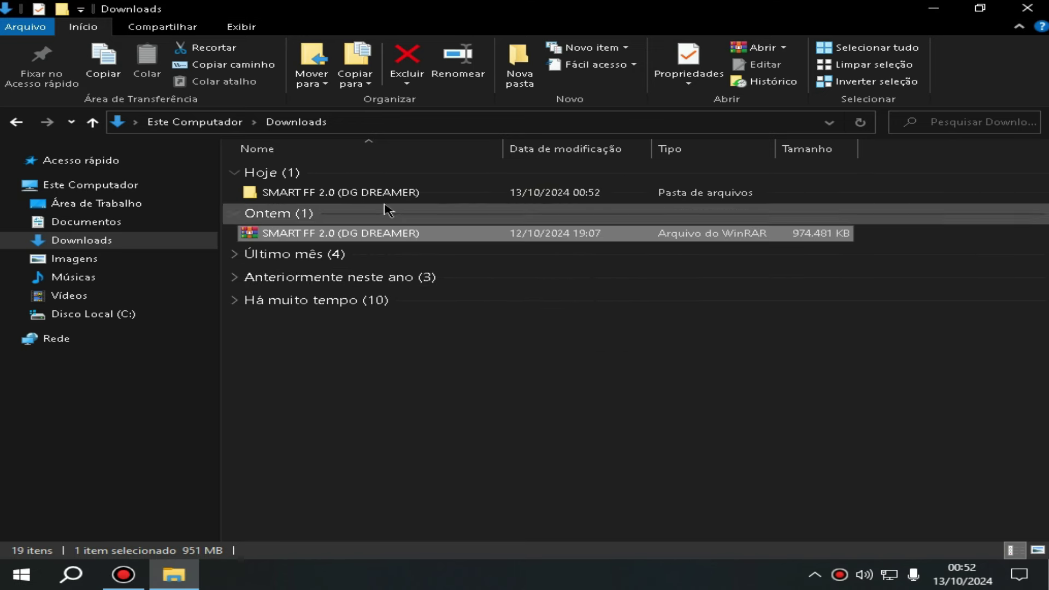
# - Open the ProjectTitan folder inside the extracted SMART FF 2.0 (DG DREAMER) folder and dismiss the Driver Booster notification
pyautogui.doubleClick(419, 197)
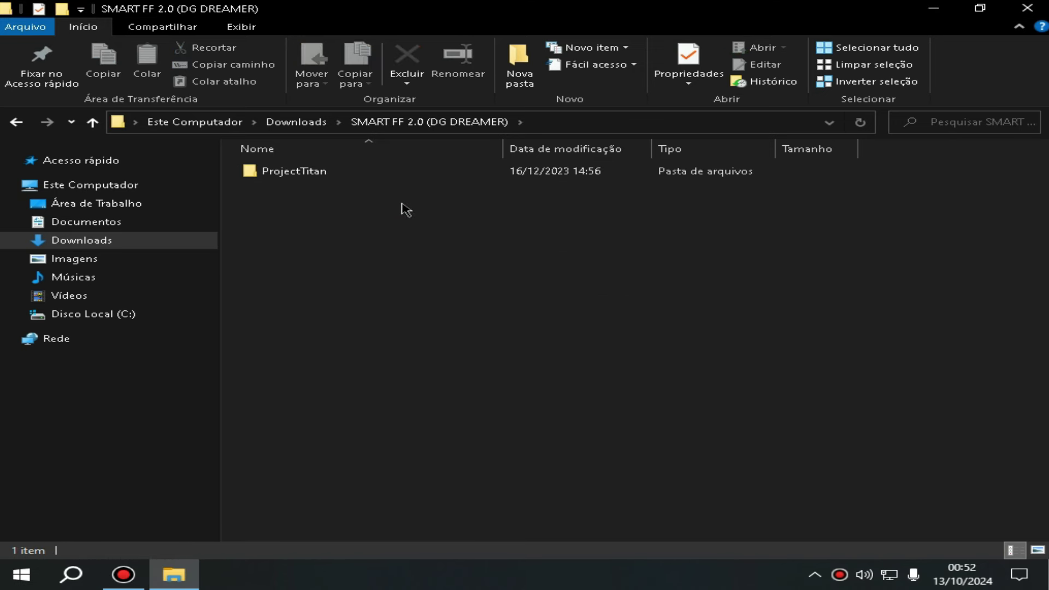
pyautogui.doubleClick(347, 173)
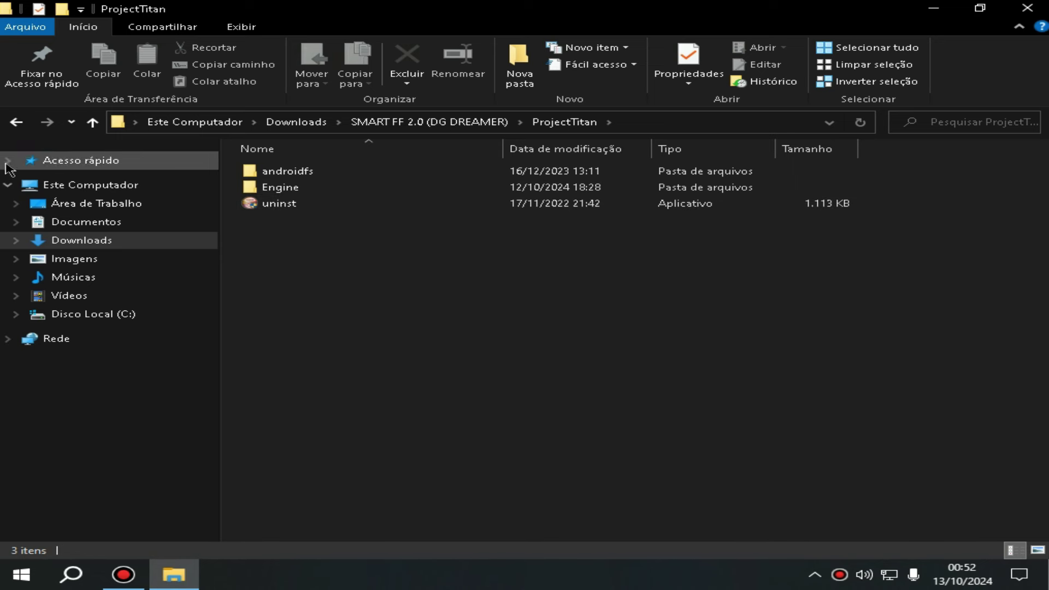
pyautogui.hotkey('alt', 'Left')
pyautogui.hotkey('alt', 'Left')
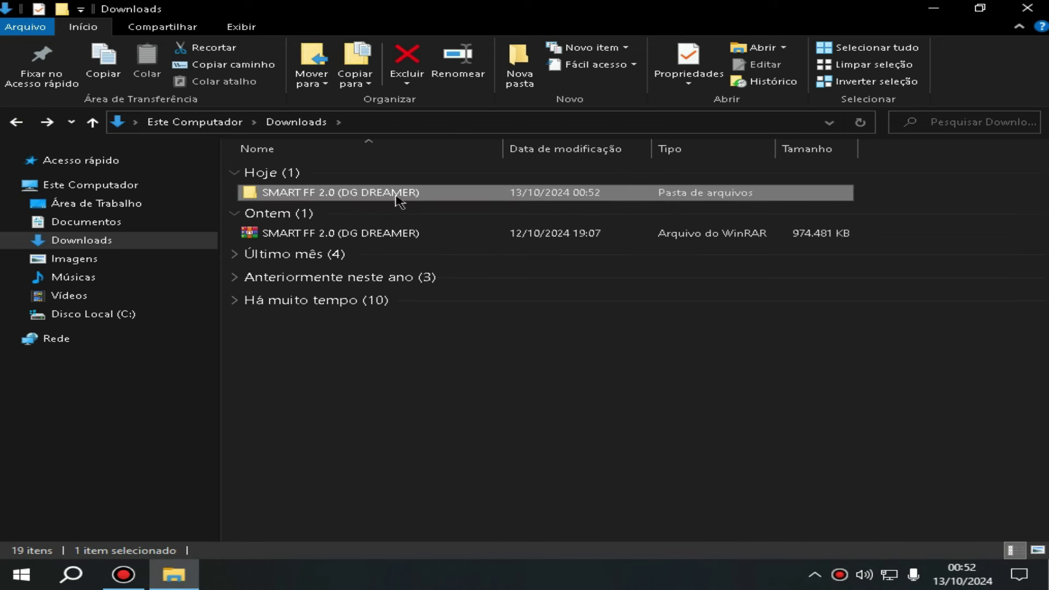
pyautogui.doubleClick(400, 197)
pyautogui.click(348, 176)
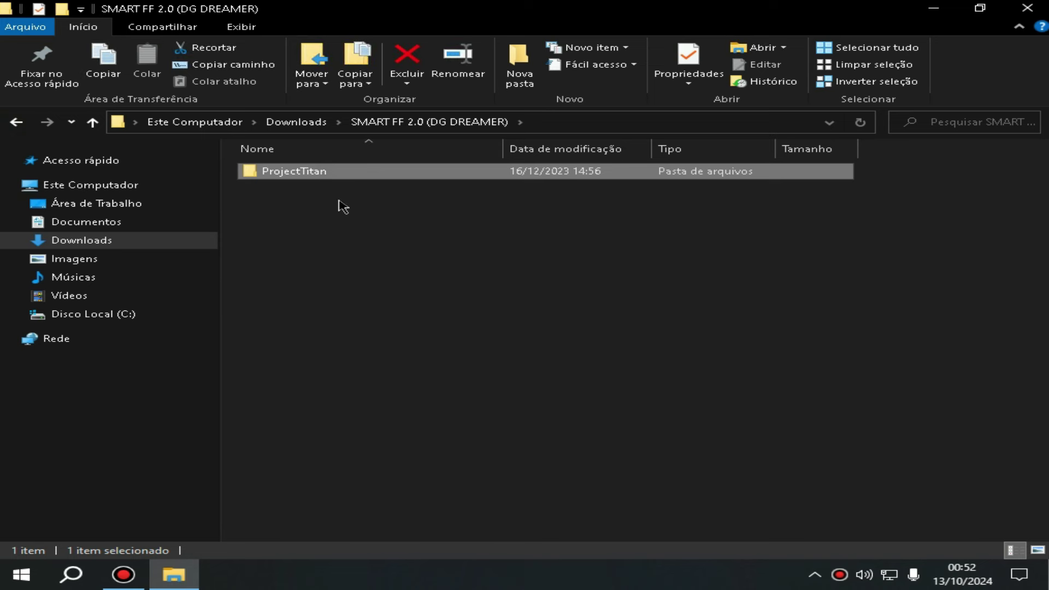
pyautogui.click(339, 183)
pyautogui.click(337, 176)
pyautogui.click(335, 188)
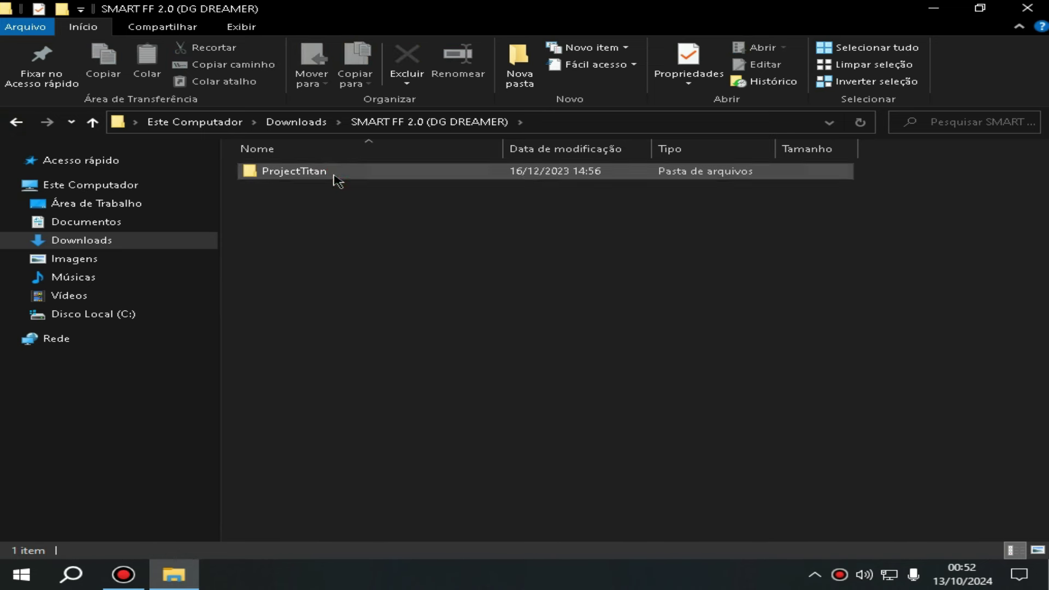
pyautogui.doubleClick(337, 179)
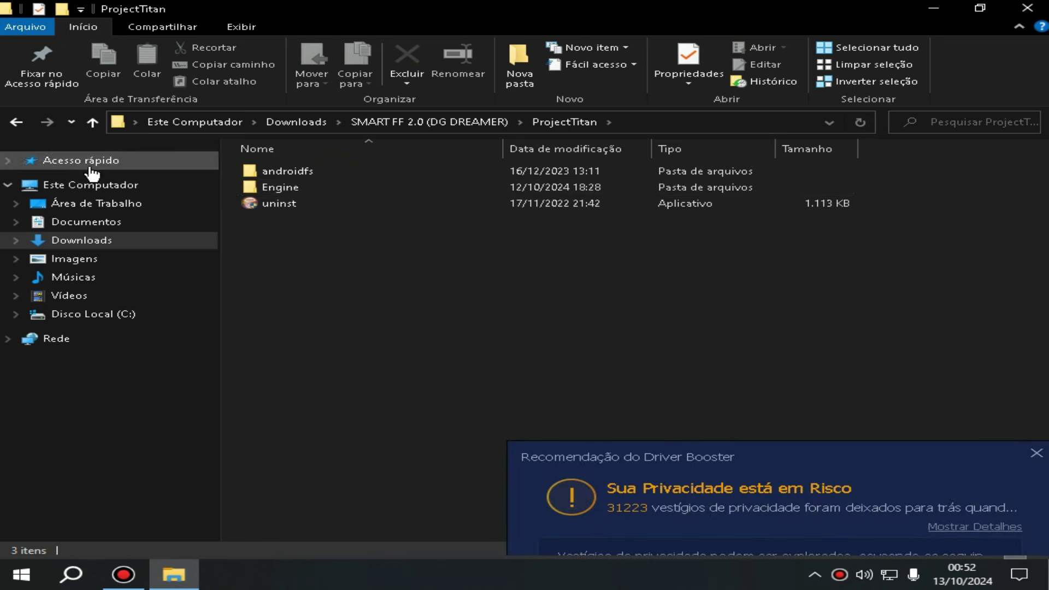
pyautogui.click(1037, 209)
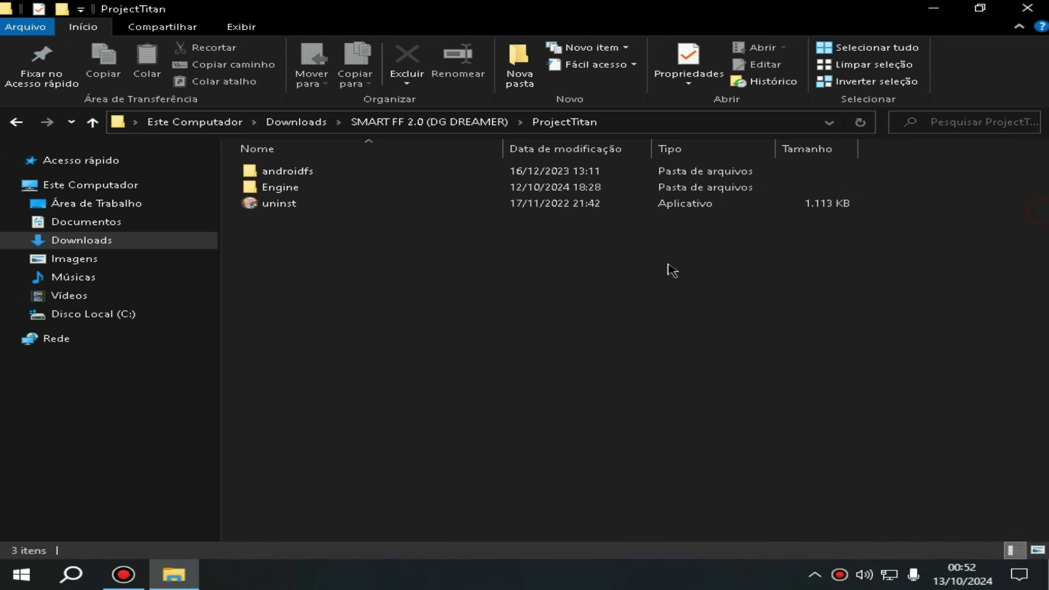
# - Run the uninst application in the ProjectTitan folder and decline the removal of SmartGaGa 1.1
pyautogui.click(355, 210)
pyautogui.doubleClick(354, 210)
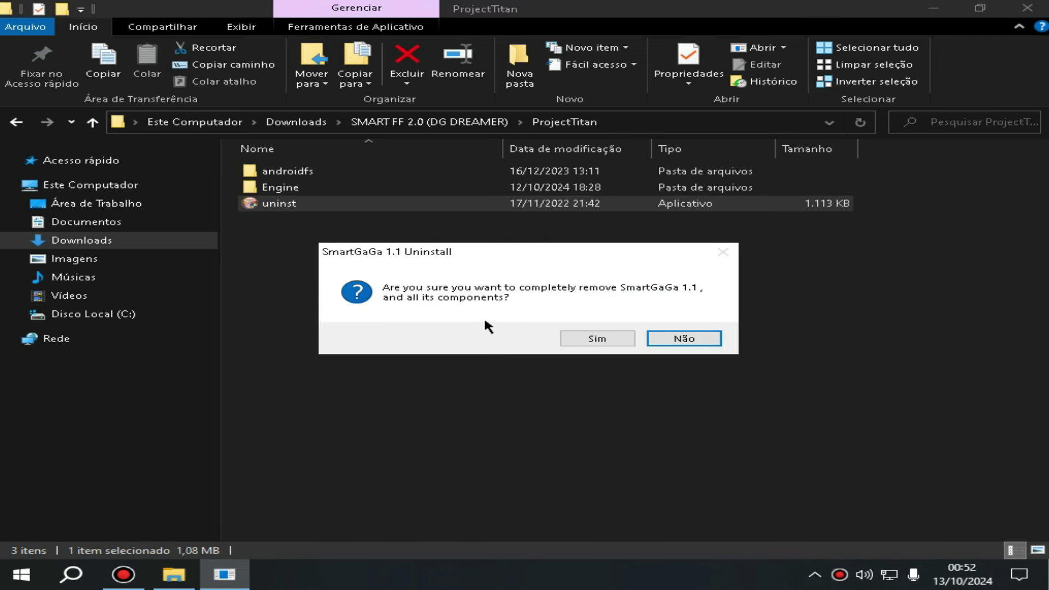
pyautogui.click(671, 341)
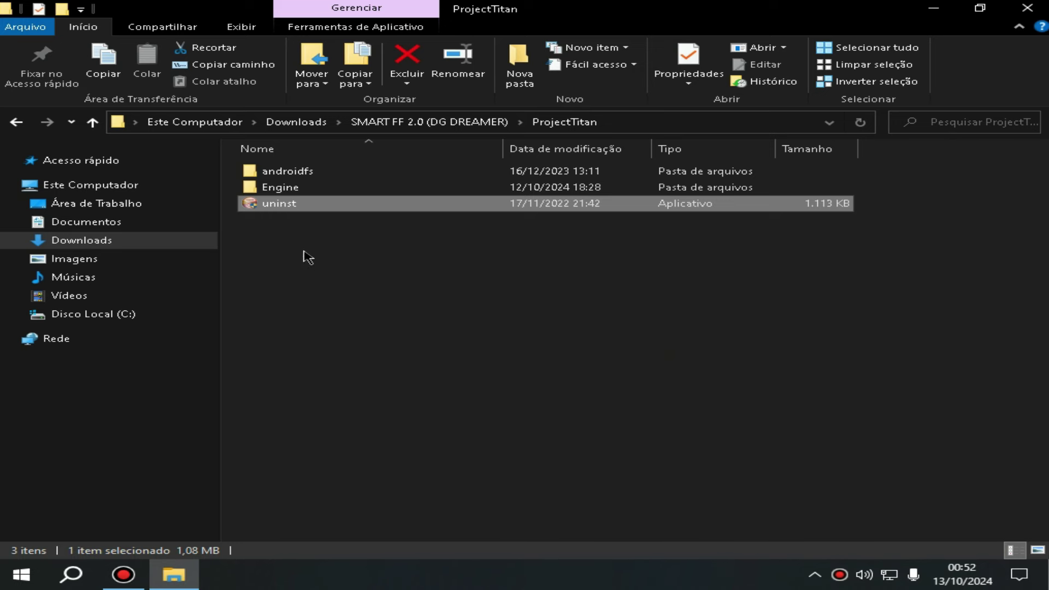
# - Create a desktop shortcut to the SMART FF 2.0 (DG DREAMER) application in the Engine folder and close the file window
pyautogui.doubleClick(309, 190)
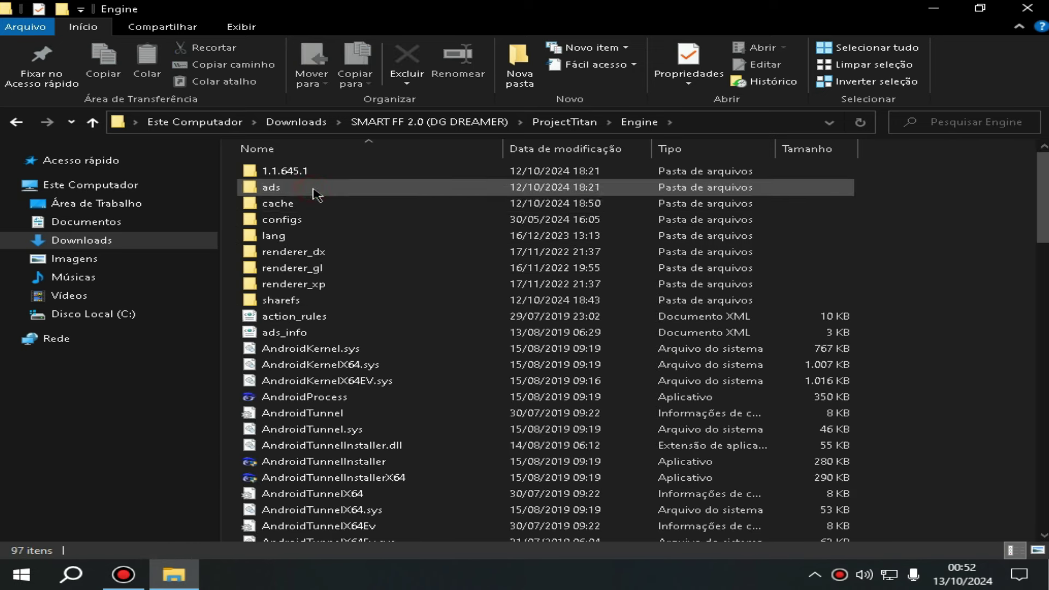
pyautogui.scroll(-20, 403, 293)
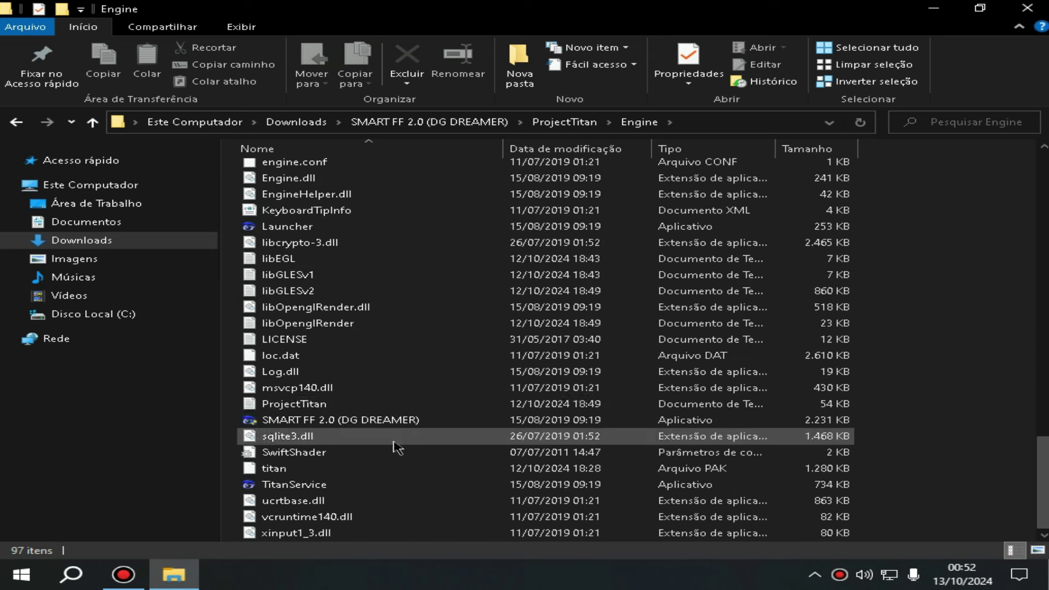
pyautogui.click(350, 420)
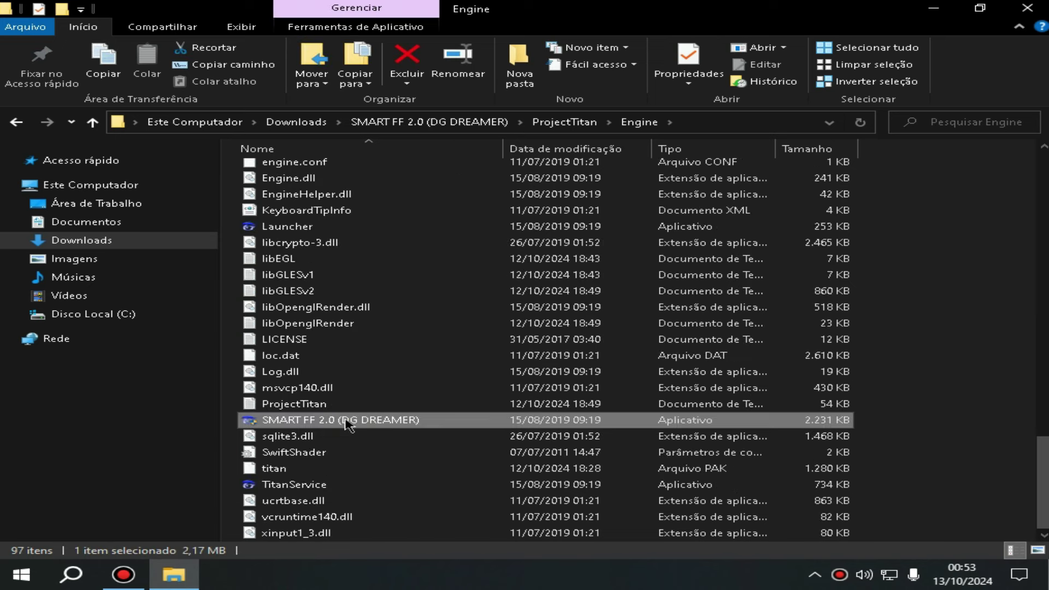
pyautogui.rightClick(346, 424)
pyautogui.moveTo(400, 257)
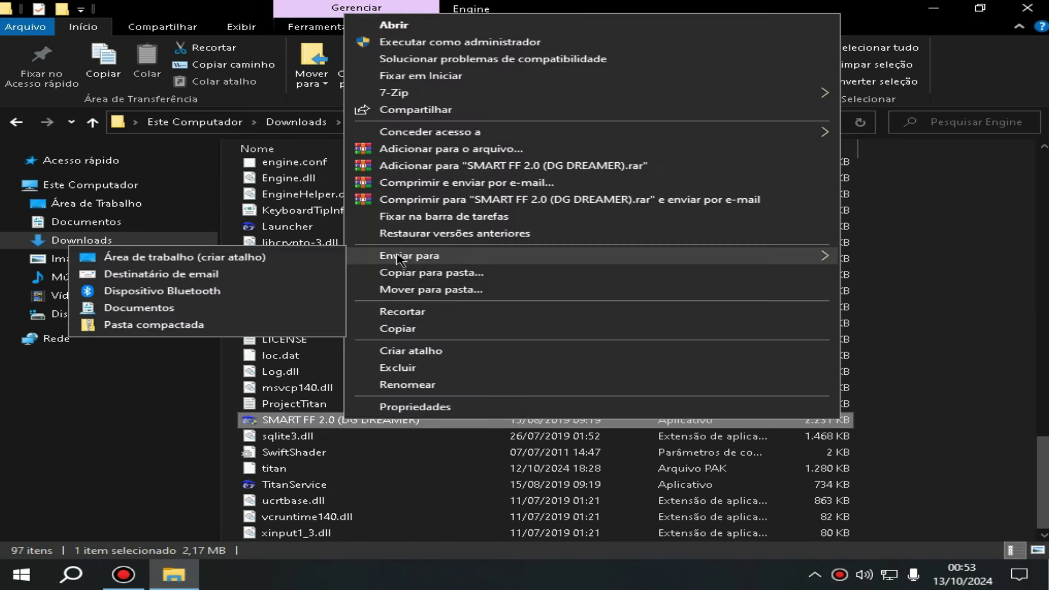
pyautogui.click(175, 261)
pyautogui.hotkey('alt', 'F4')
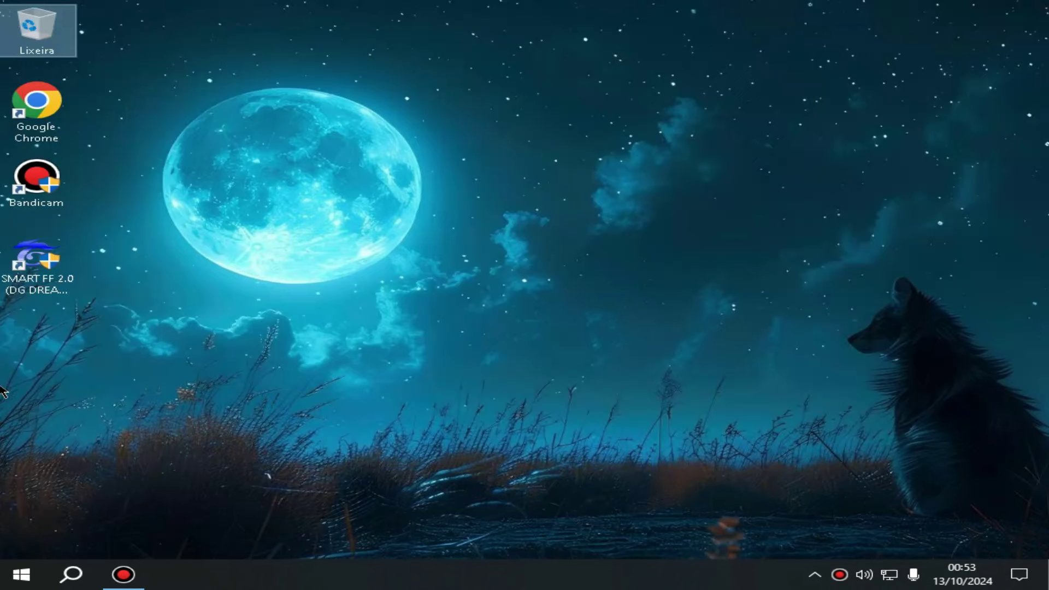
# - Launch the emulator from its desktop shortcut, restore its window to a smaller size nearer the screen's centre, and cancel the Windows firewall alert
pyautogui.doubleClick(73, 288)
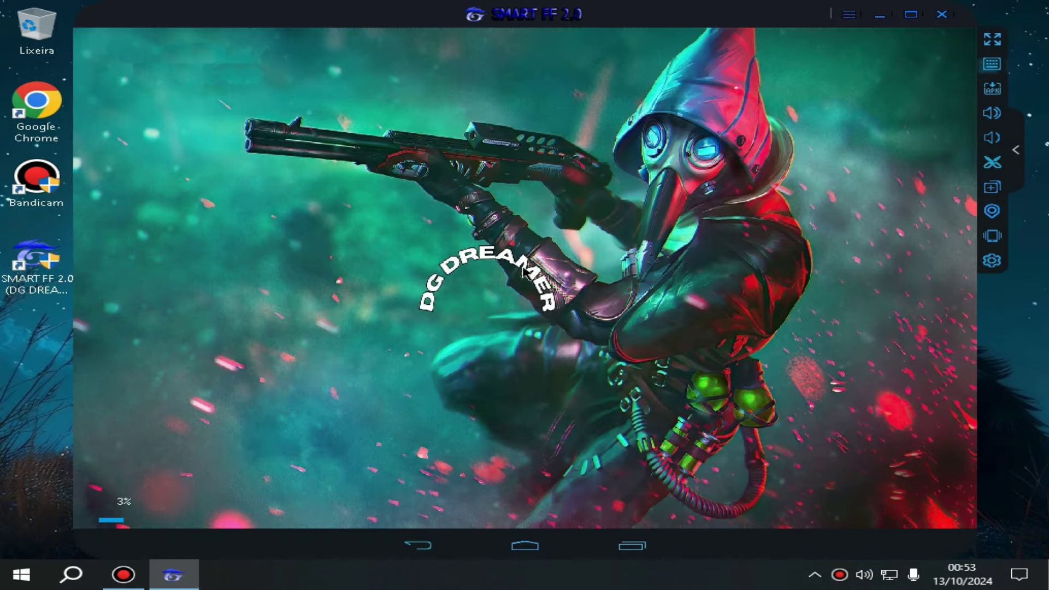
pyautogui.click(911, 14)
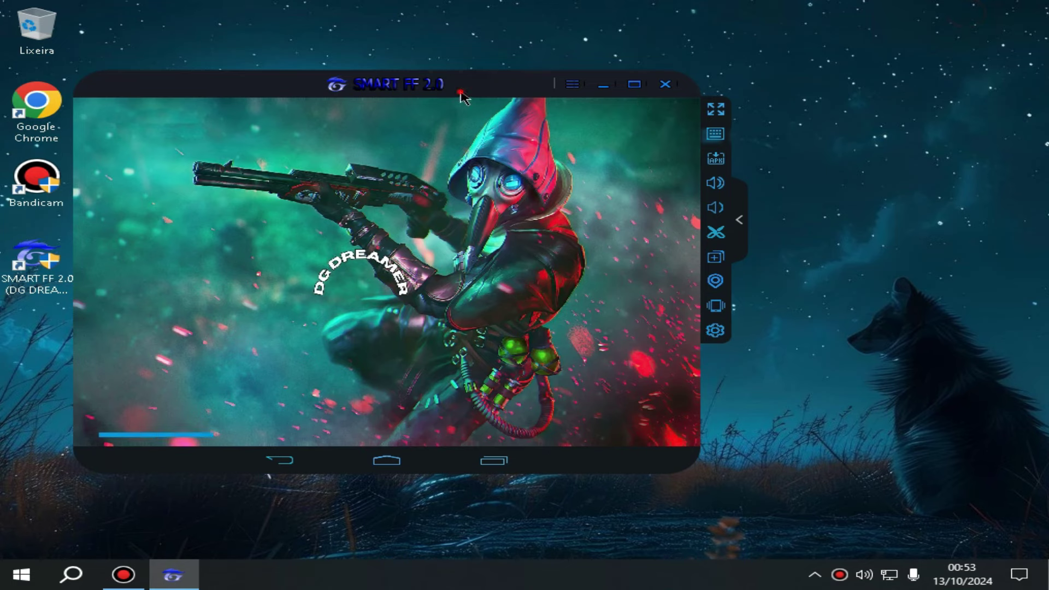
pyautogui.moveTo(460, 95); pyautogui.dragTo(538, 99)
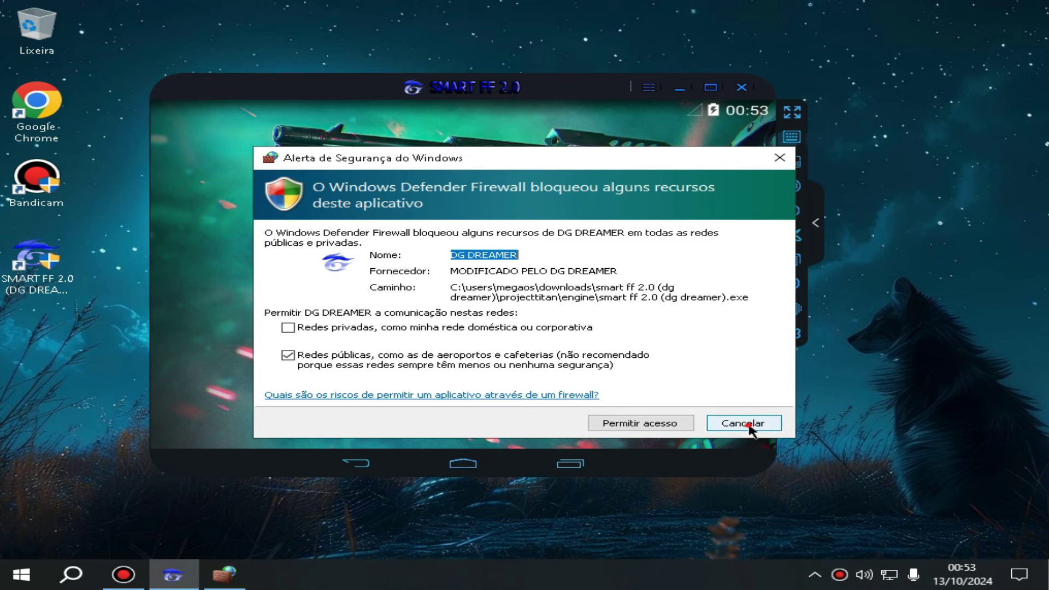
pyautogui.click(720, 426)
# - Look through the emulator's Android Settings list down to the System section and return to the app list
pyautogui.click(491, 399)
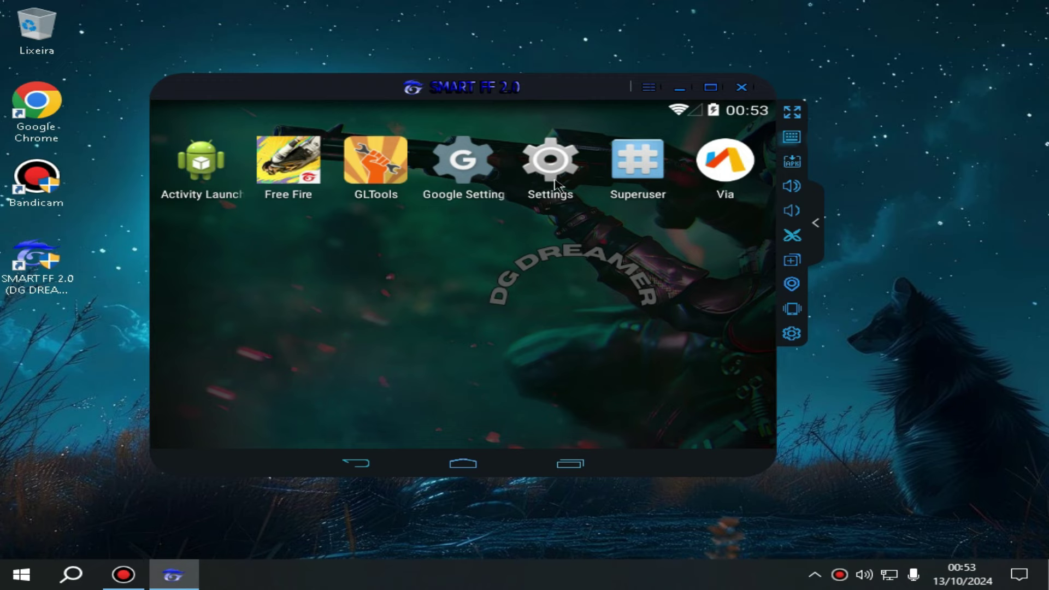
pyautogui.click(572, 181)
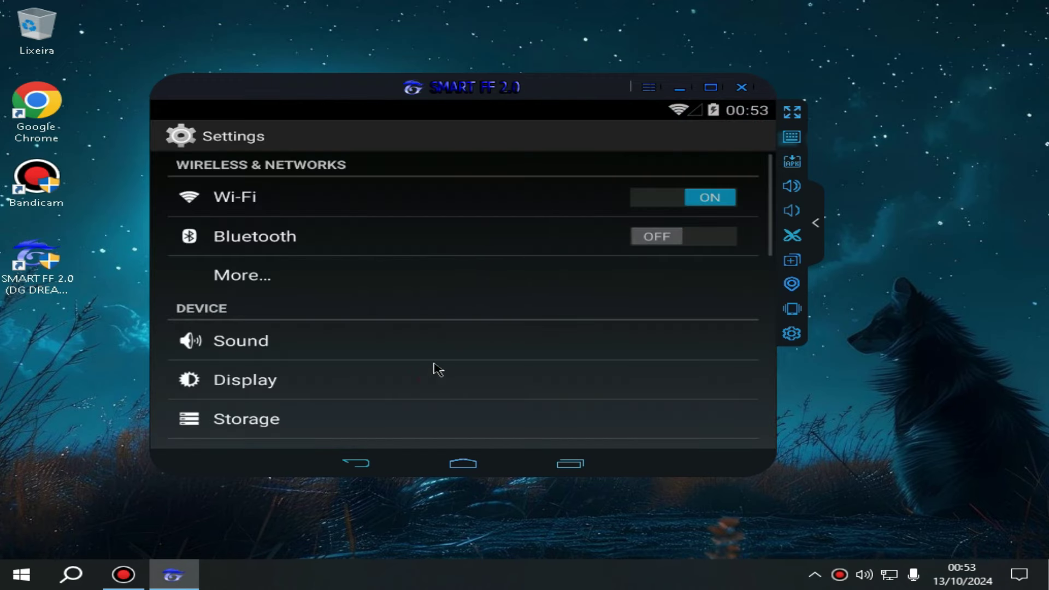
pyautogui.scroll(-5, 429, 353)
pyautogui.scroll(8, 410, 258)
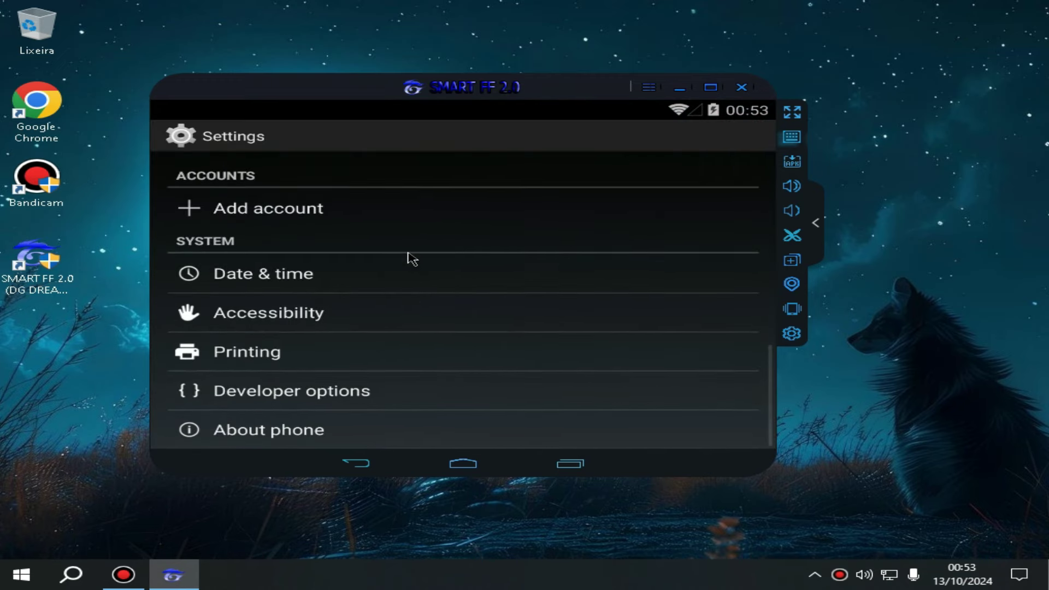
pyautogui.click(355, 465)
# - Open the Via browser, agree to its terms of use, try its homepage search field, and leave the browser
pyautogui.click(721, 173)
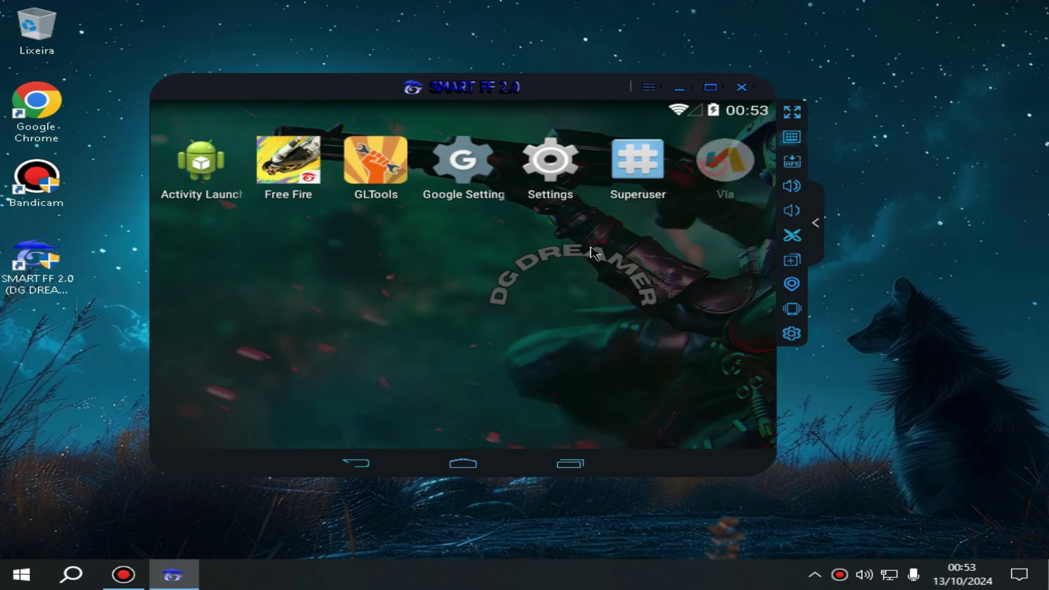
pyautogui.click(477, 390)
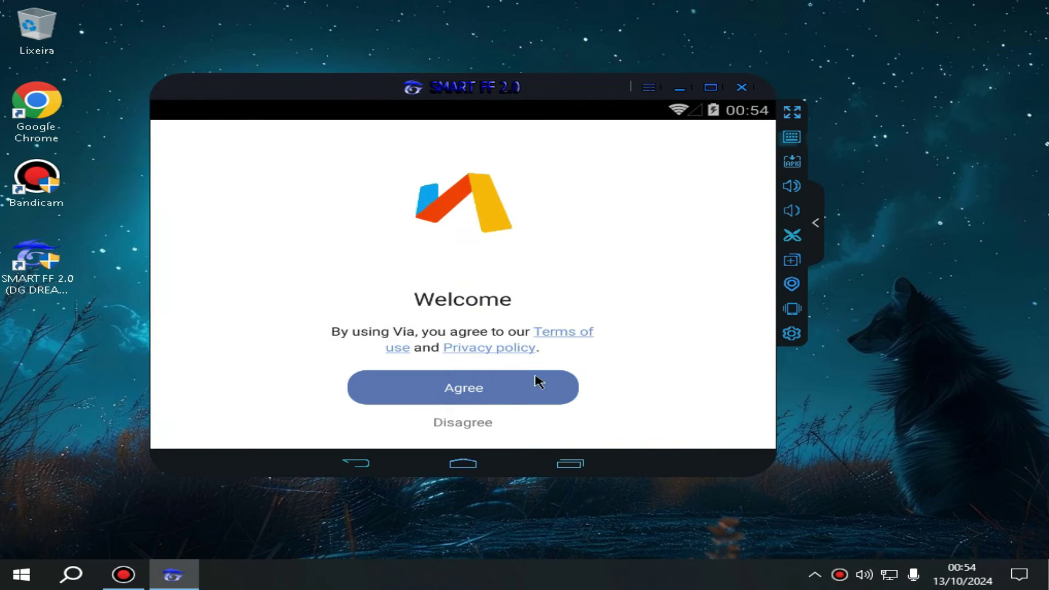
pyautogui.click(407, 397)
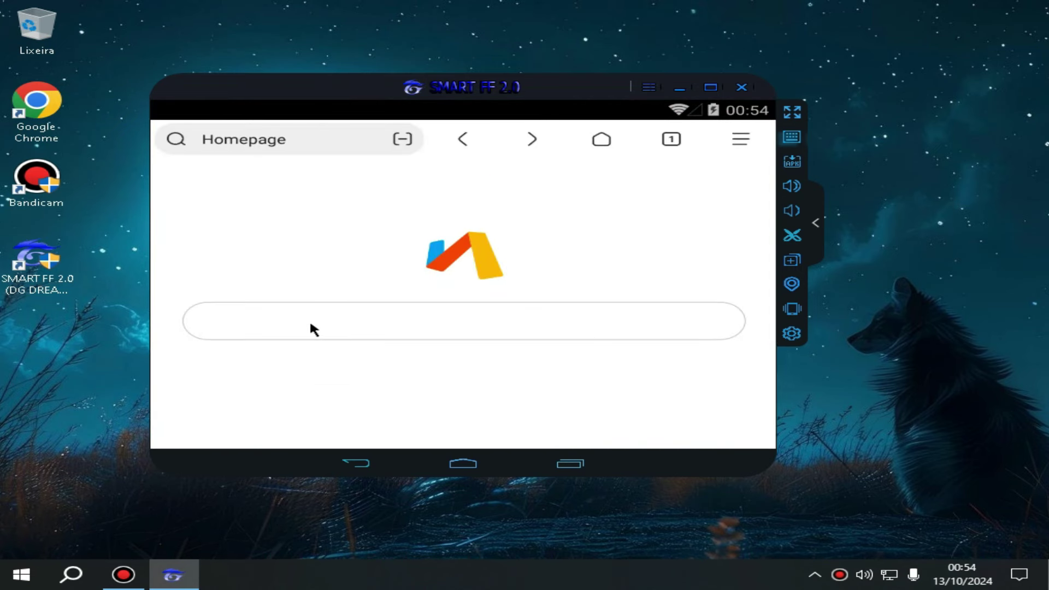
pyautogui.click(254, 317)
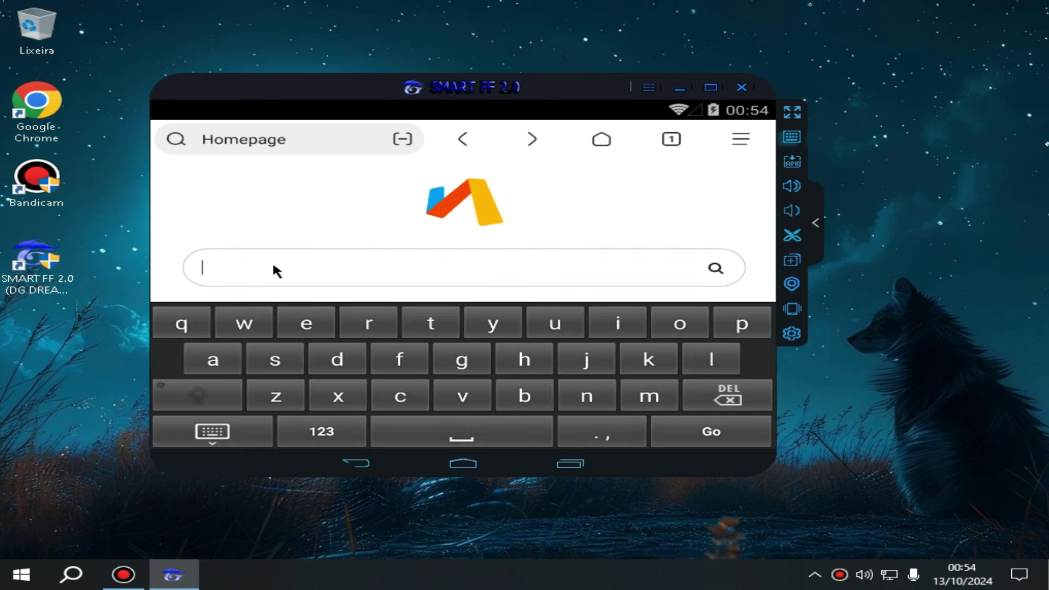
pyautogui.click(358, 463)
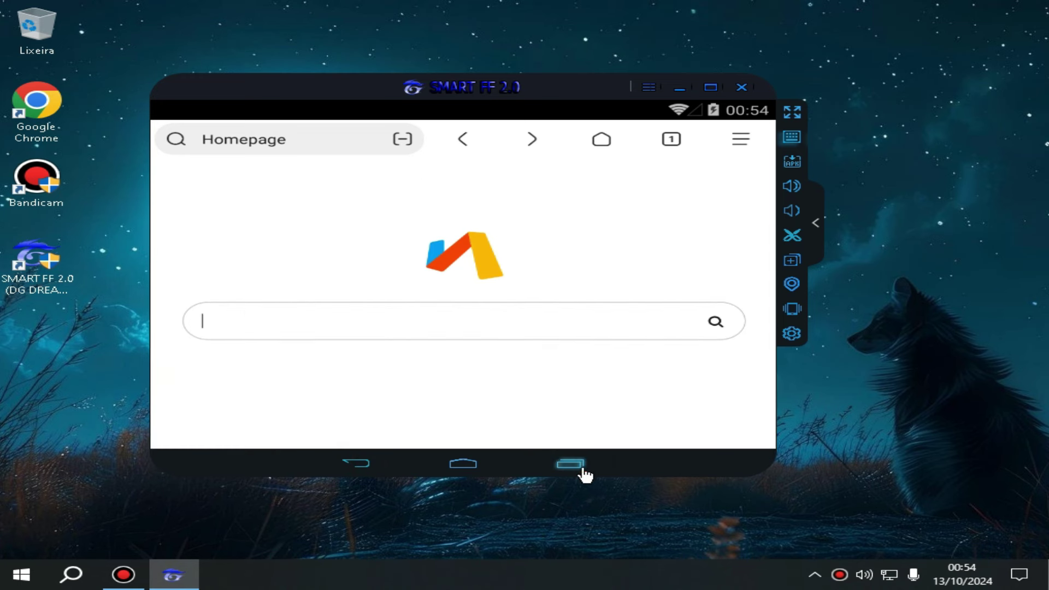
pyautogui.click(571, 464)
pyautogui.click(520, 402)
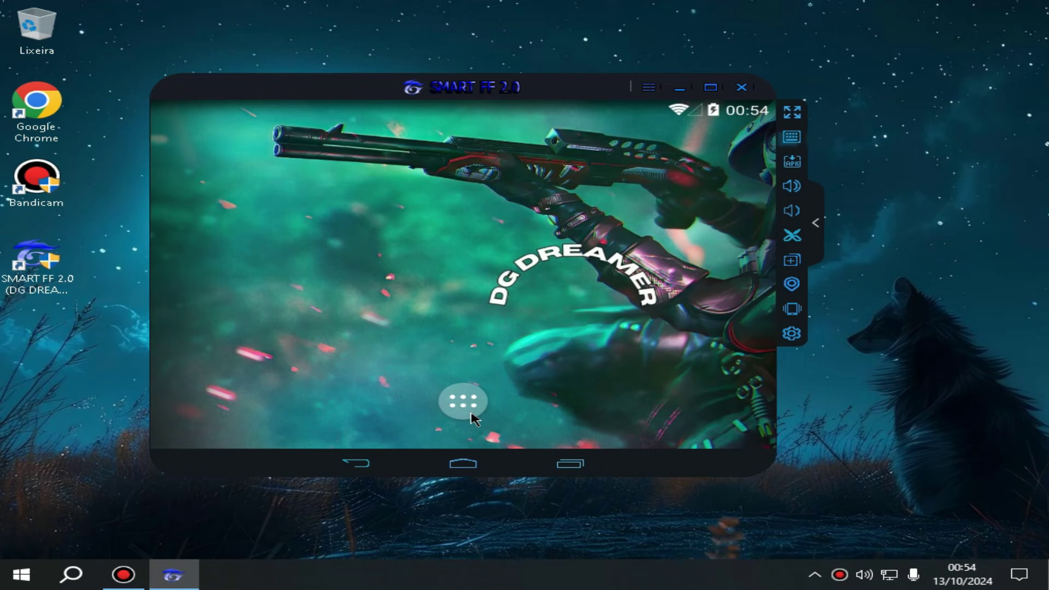
# - Open the sign-in form for adding a Google account in the emulator's Settings, and leave it without entering credentials
pyautogui.click(439, 414)
pyautogui.click(547, 169)
pyautogui.moveTo(369, 328); pyautogui.dragTo(423, 188)
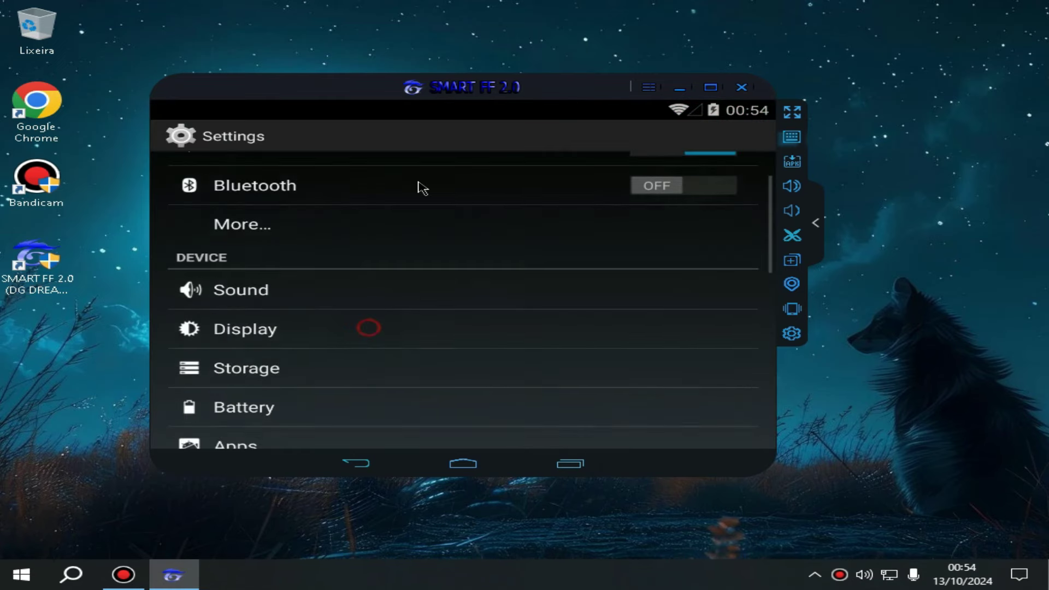
pyautogui.moveTo(287, 315); pyautogui.dragTo(370, 258)
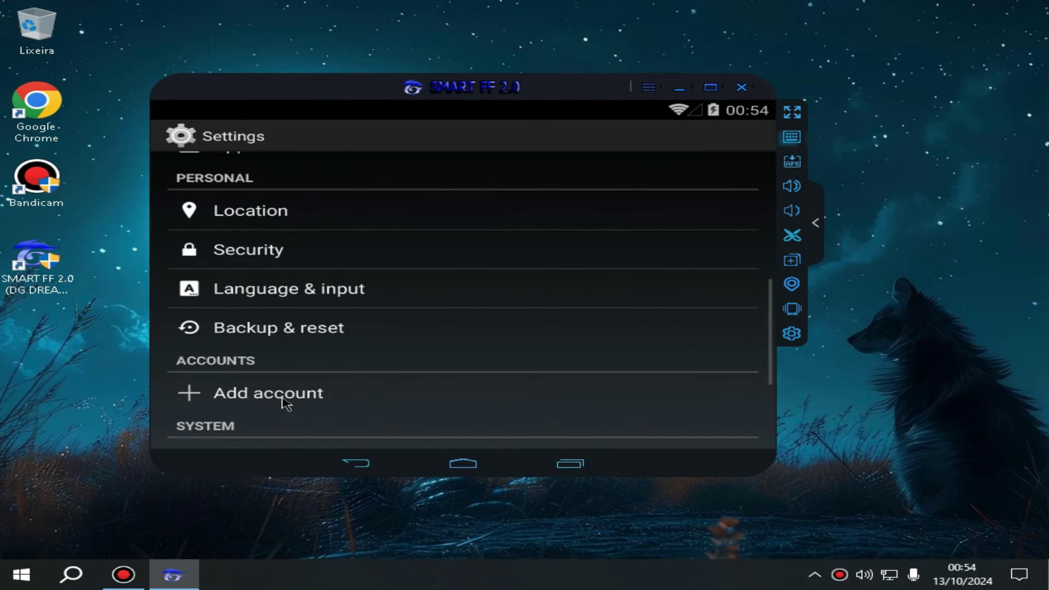
pyautogui.click(284, 395)
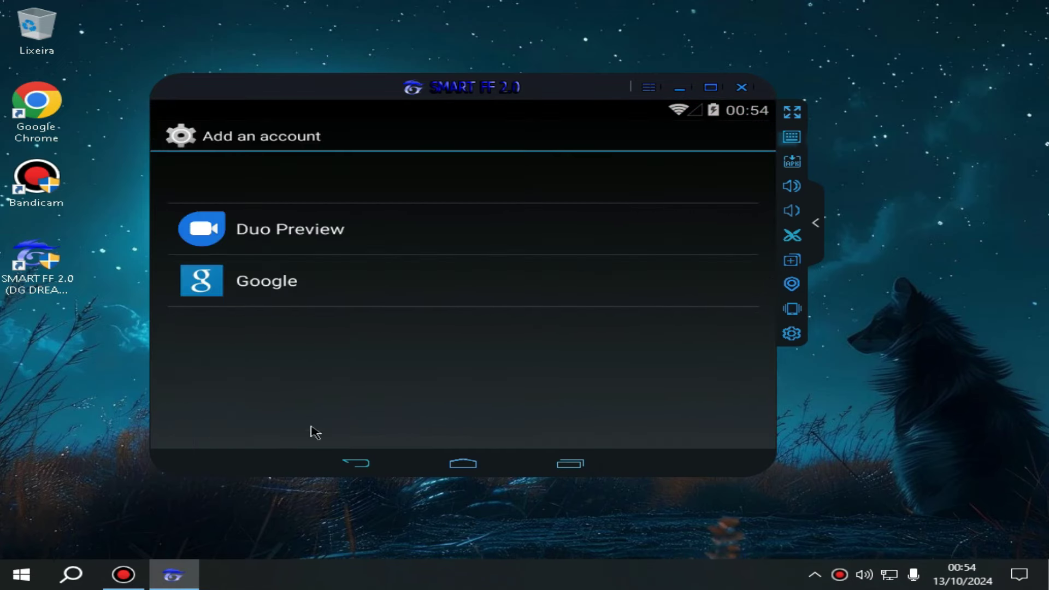
pyautogui.click(256, 295)
pyautogui.click(580, 375)
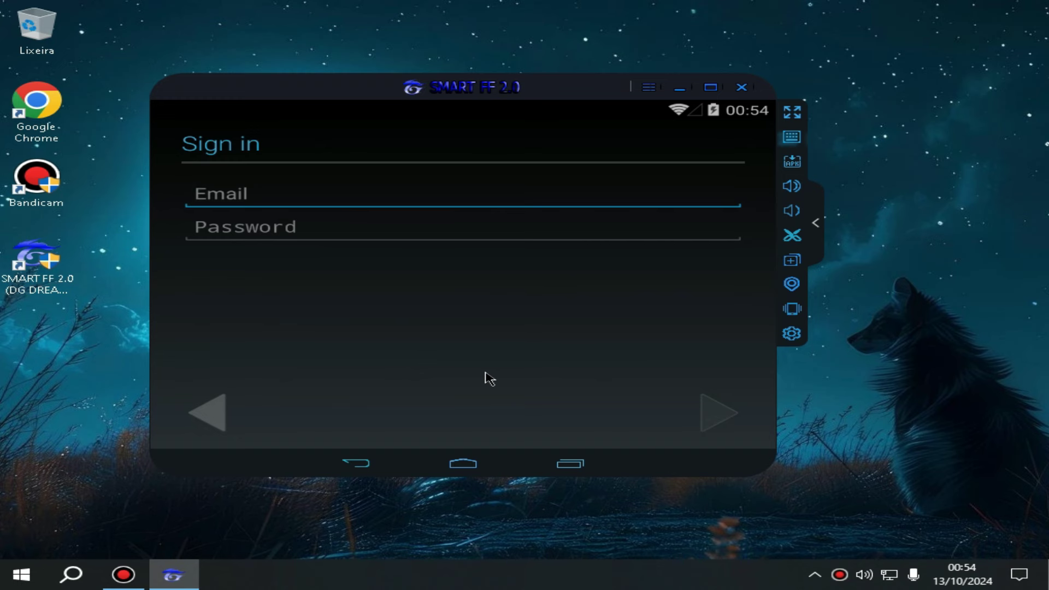
pyautogui.click(565, 465)
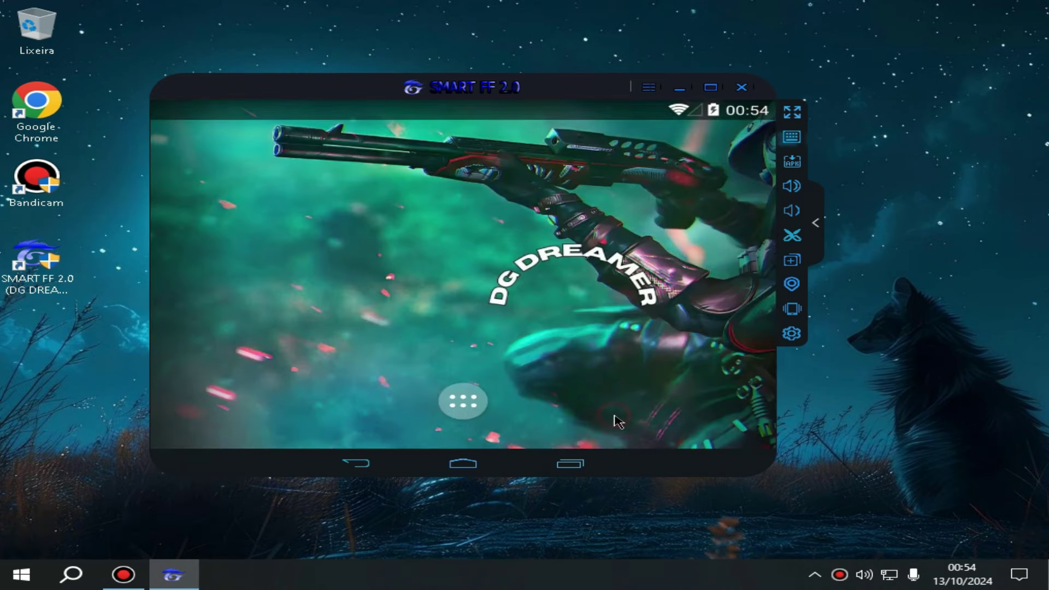
# - Open the emulator's Definições window from its app list and go to the Avançado settings
pyautogui.click(618, 421)
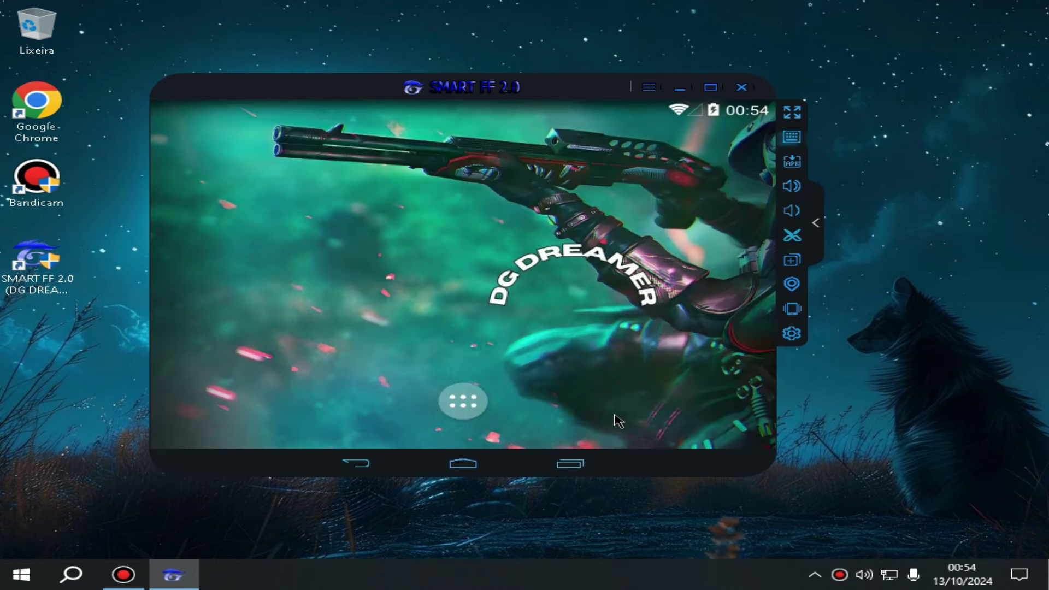
pyautogui.click(488, 414)
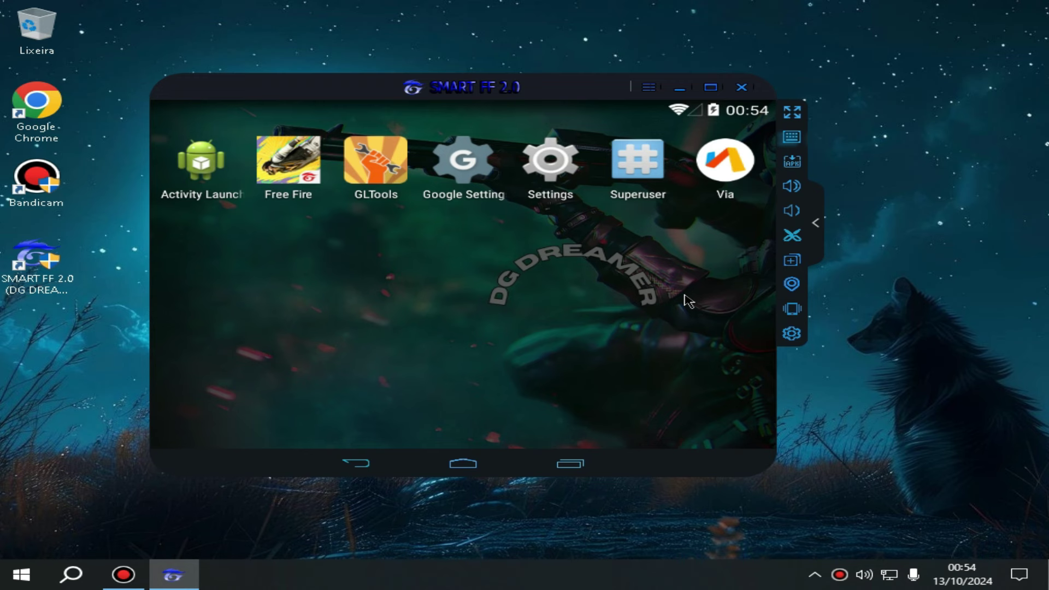
pyautogui.rightClick(881, 229)
pyautogui.click(902, 259)
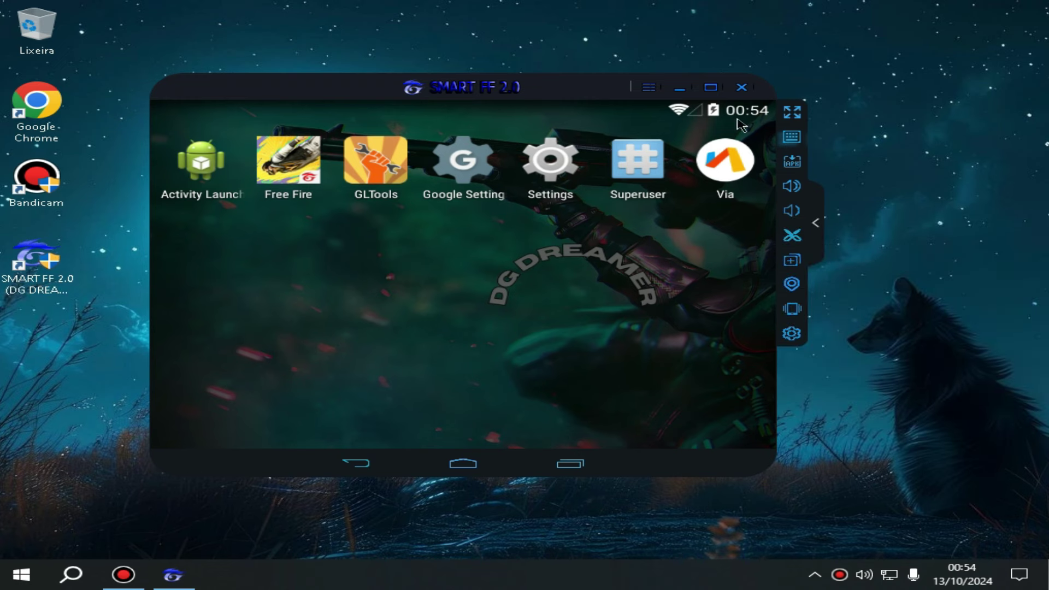
pyautogui.click(648, 87)
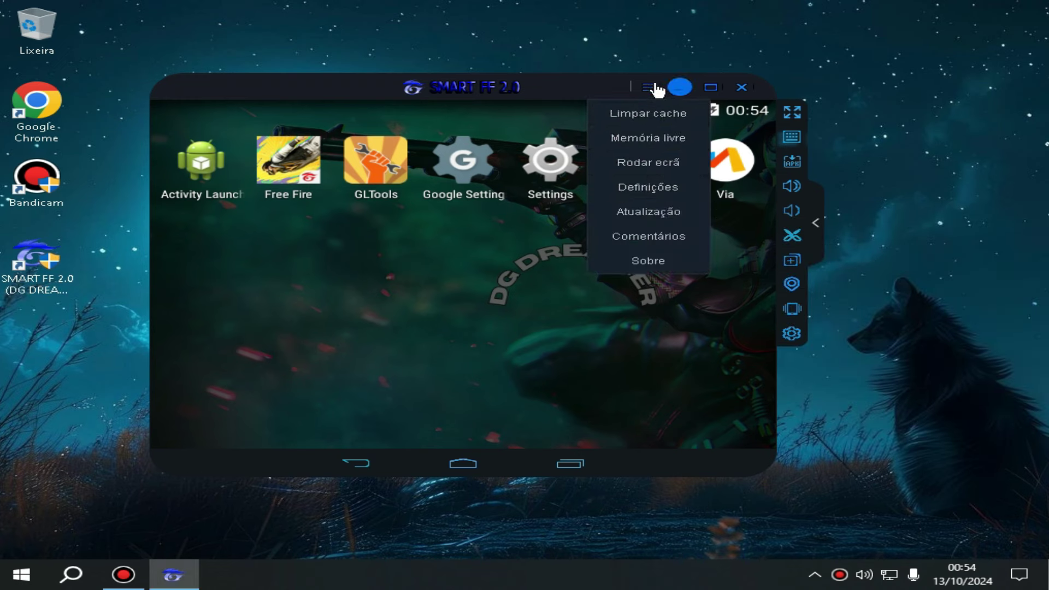
pyautogui.click(792, 334)
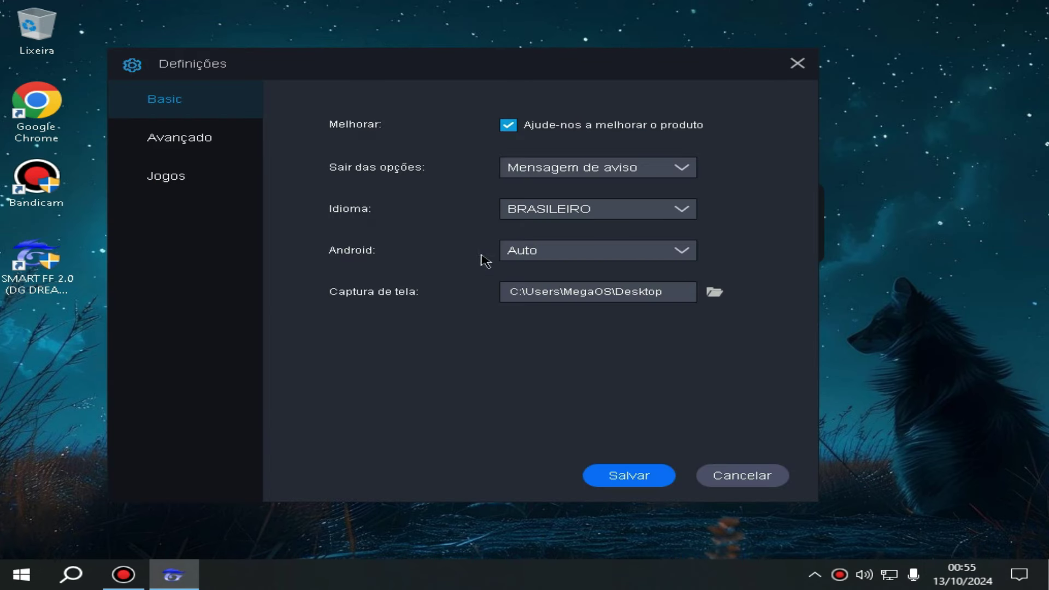
pyautogui.click(182, 162)
pyautogui.click(253, 145)
# - Examine the width and height fields of the custom resolution
pyautogui.moveTo(499, 156); pyautogui.dragTo(555, 175)
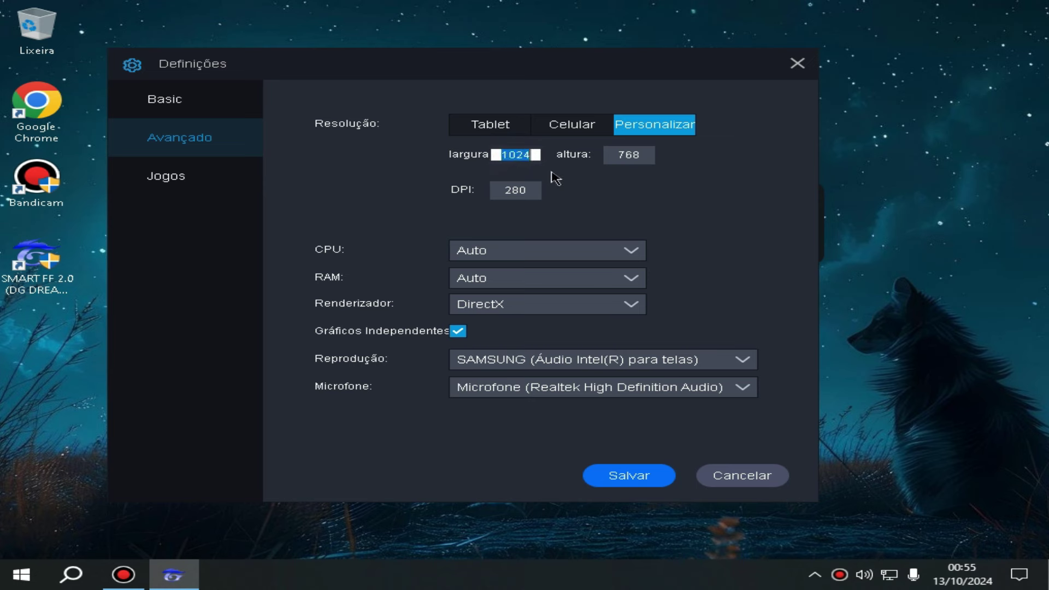
pyautogui.click(627, 157)
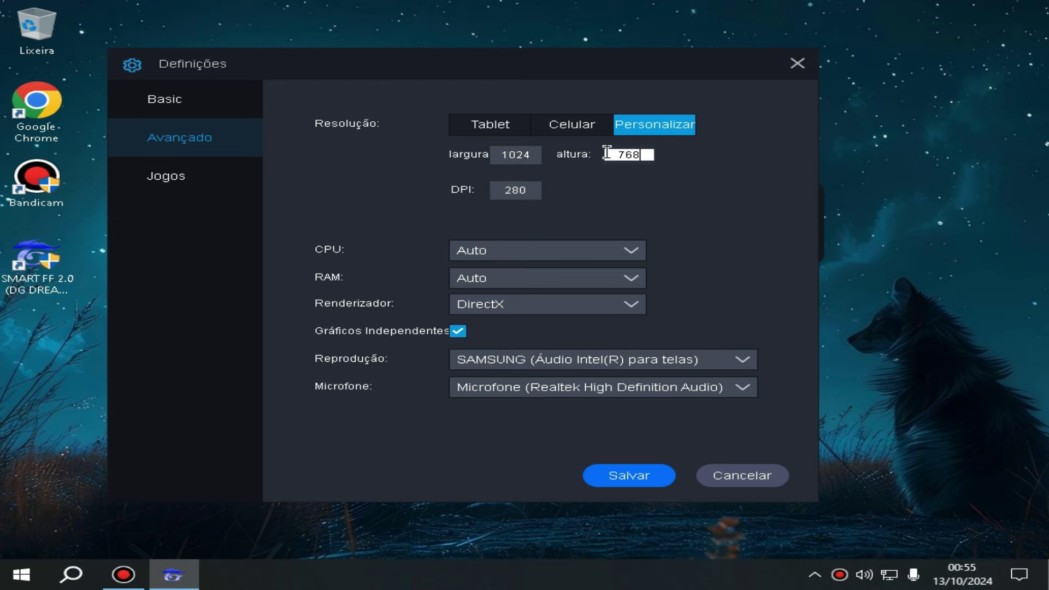
pyautogui.moveTo(483, 161); pyautogui.dragTo(546, 183)
pyautogui.click(492, 159)
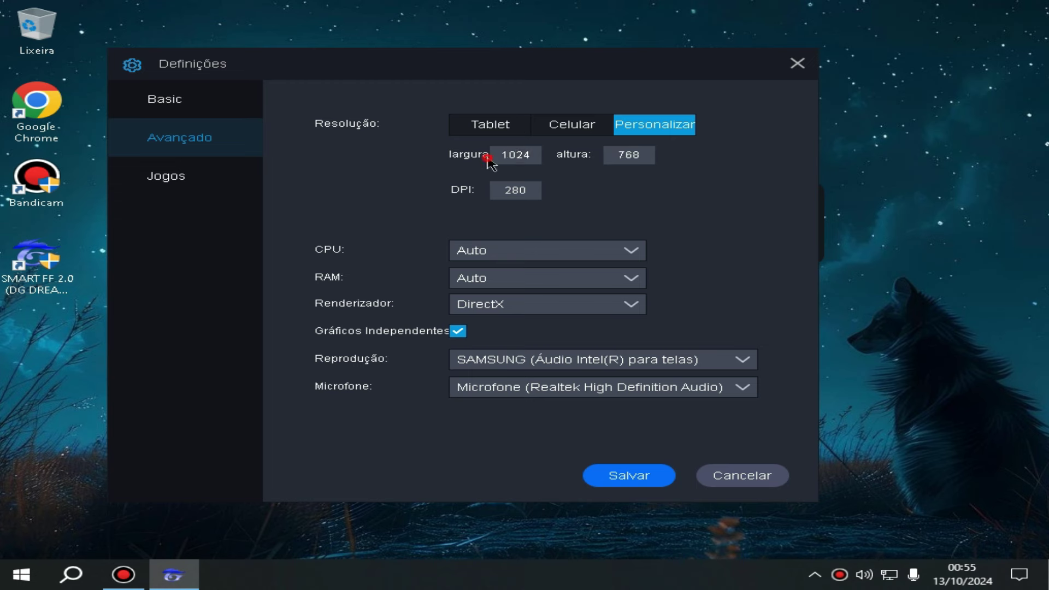
pyautogui.moveTo(494, 158); pyautogui.dragTo(724, 170)
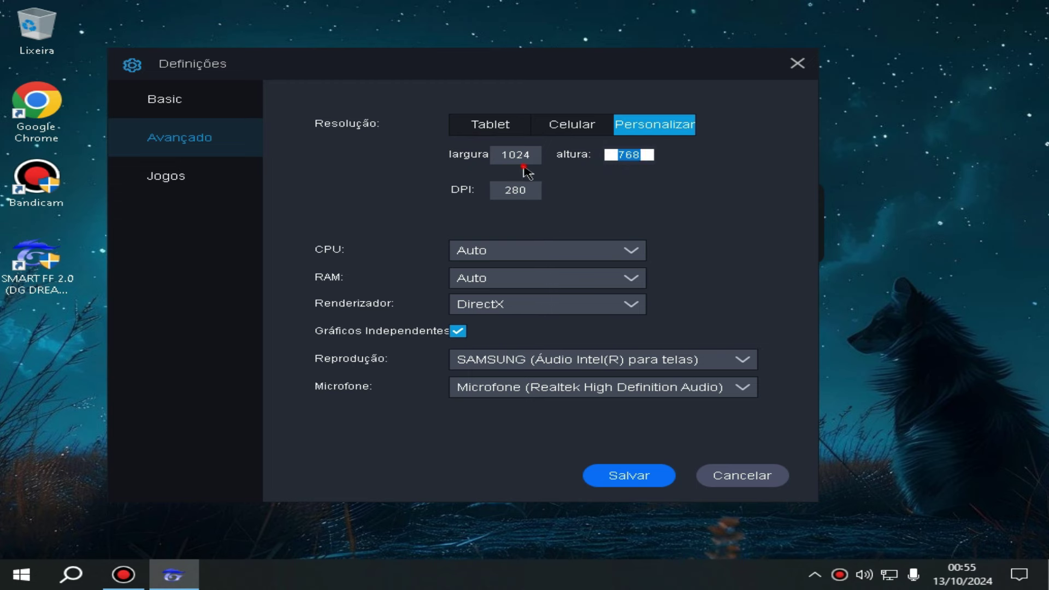
pyautogui.moveTo(535, 155); pyautogui.dragTo(481, 159)
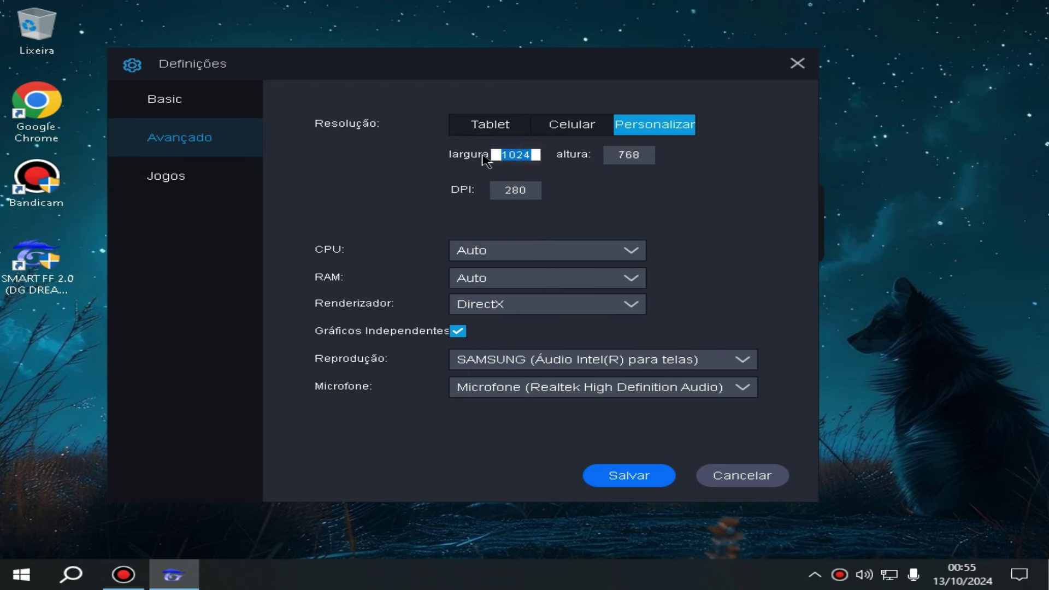
pyautogui.moveTo(622, 156); pyautogui.dragTo(739, 162)
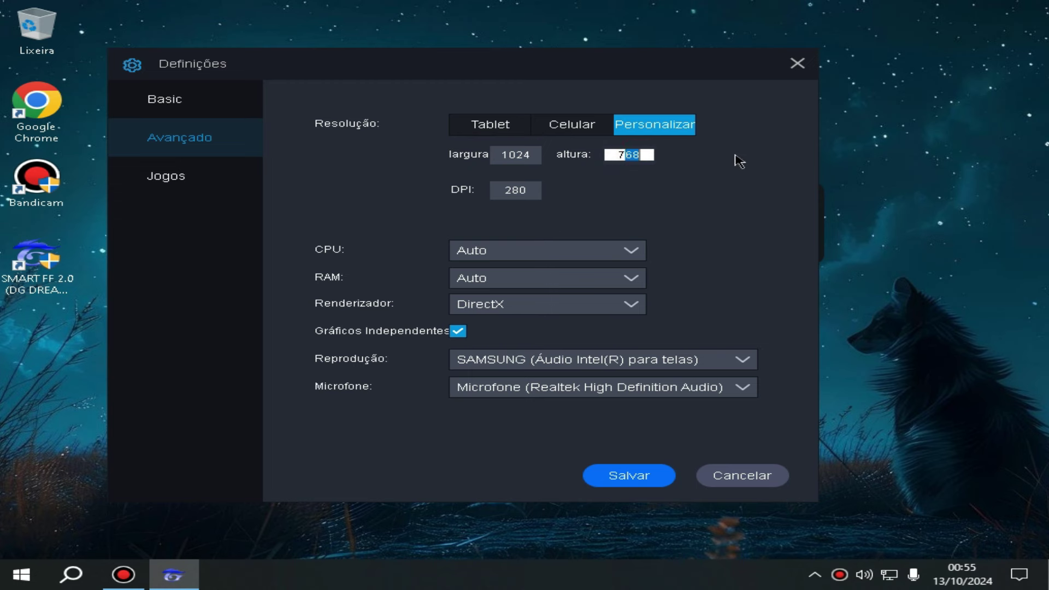
# - Check the available screen resolutions in the Windows display settings, and close them without choosing one
pyautogui.rightClick(924, 173)
pyautogui.click(909, 377)
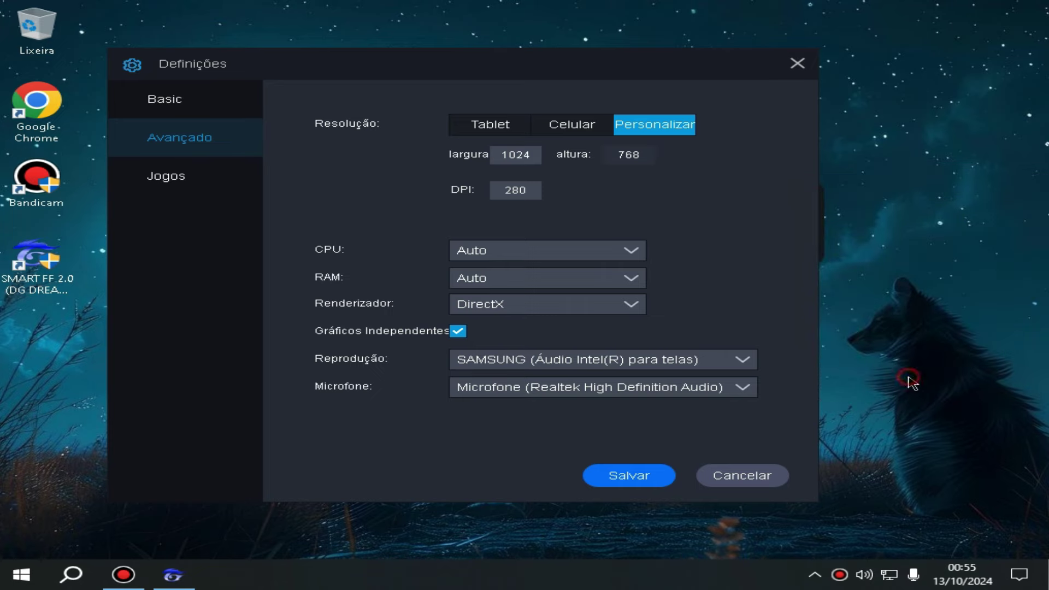
pyautogui.scroll(-5, 544, 388)
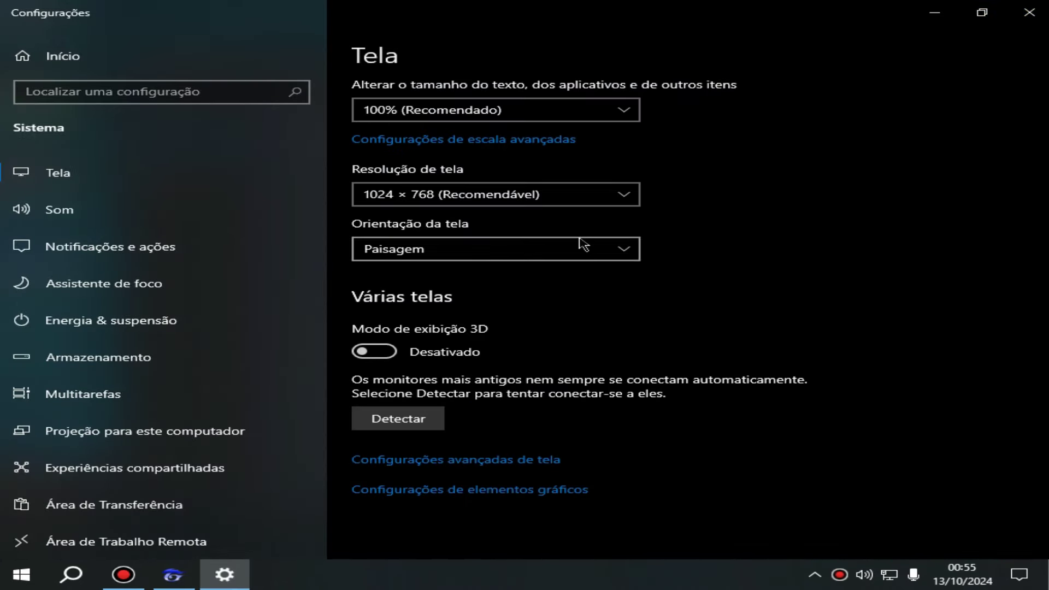
pyautogui.click(541, 194)
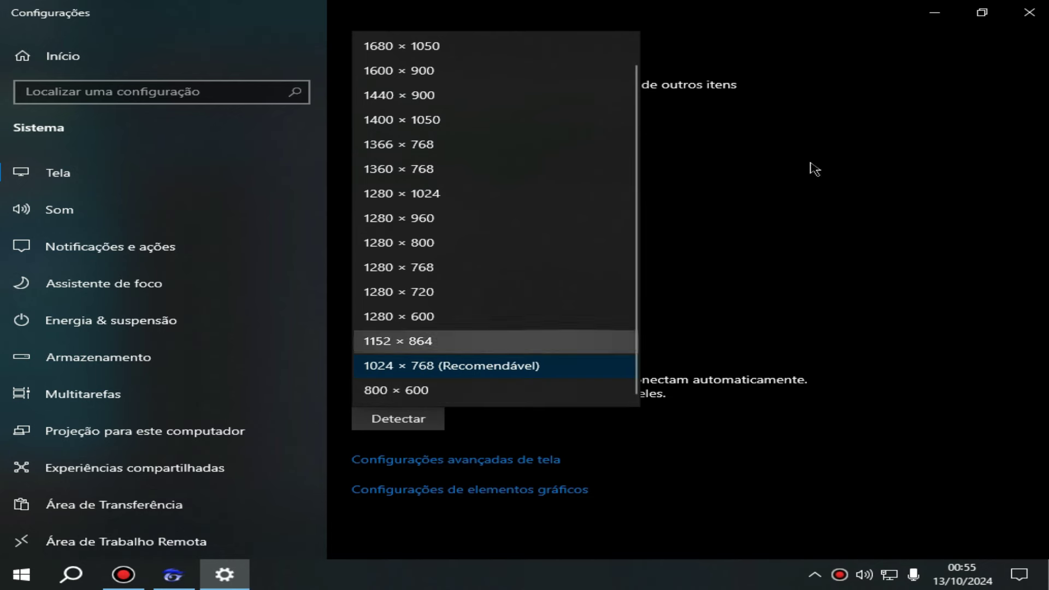
pyautogui.click(1030, 12)
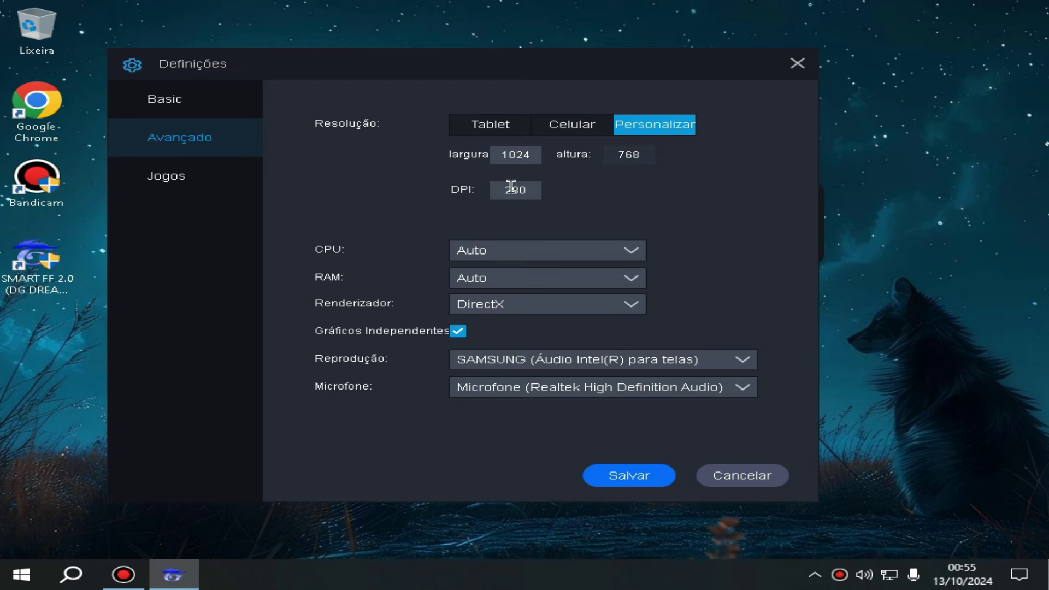
# - Examine the DPI value and the CPU performance options, leaving the CPU on Auto
pyautogui.moveTo(491, 191); pyautogui.dragTo(527, 190)
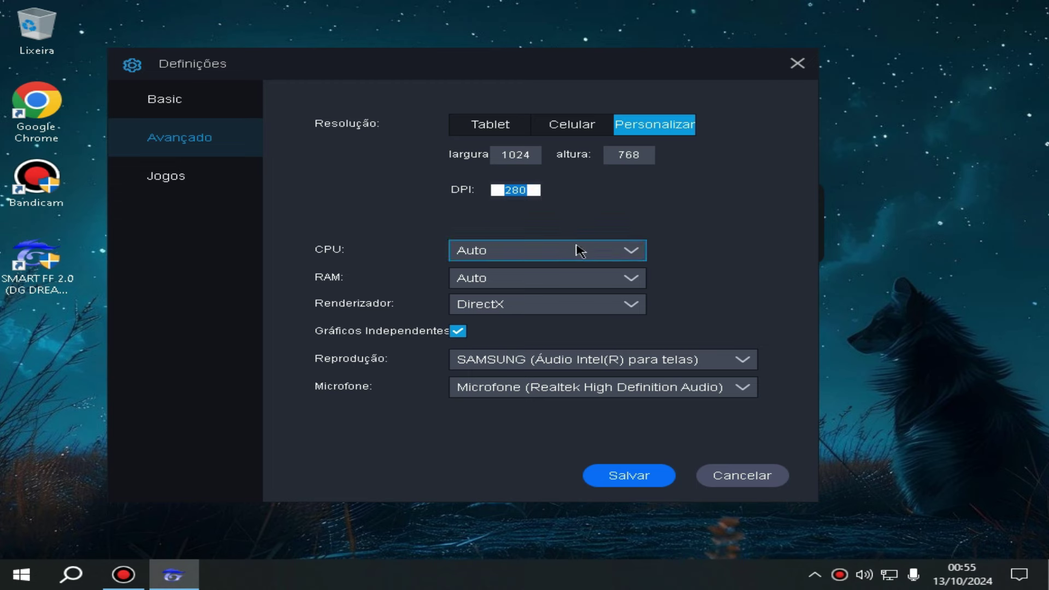
pyautogui.click(536, 255)
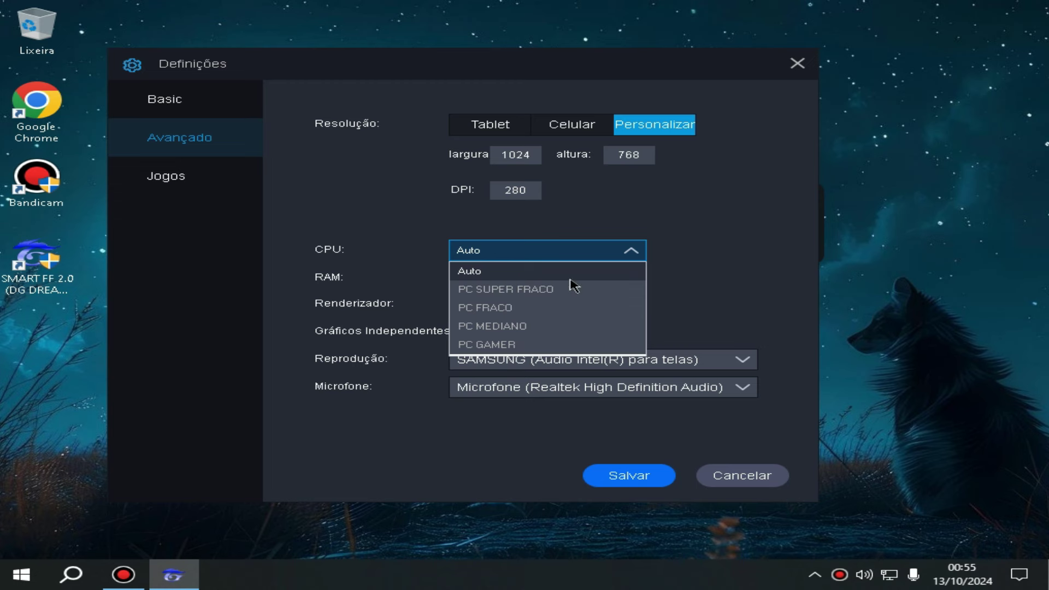
pyautogui.click(547, 251)
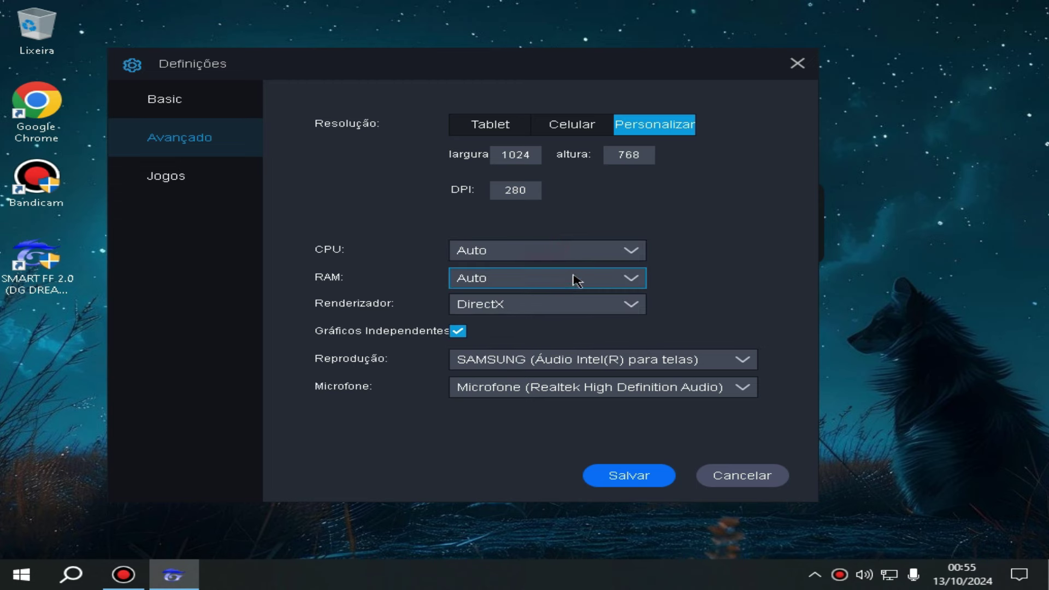
pyautogui.click(565, 247)
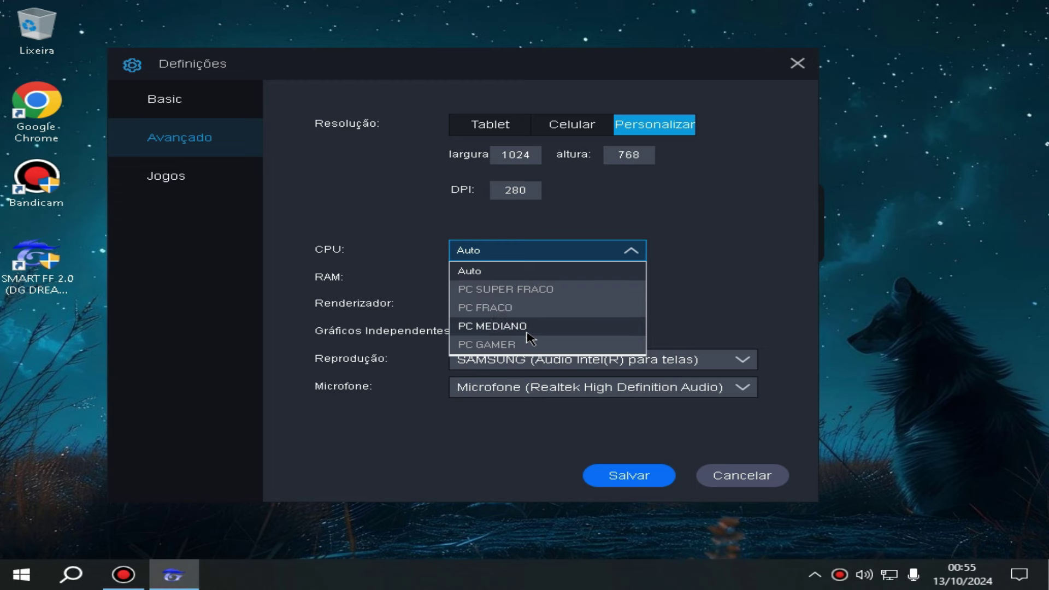
pyautogui.click(721, 301)
# - Try the 2048M and 4096M RAM allocations for the emulator, and set the RAM back to Auto
pyautogui.click(606, 287)
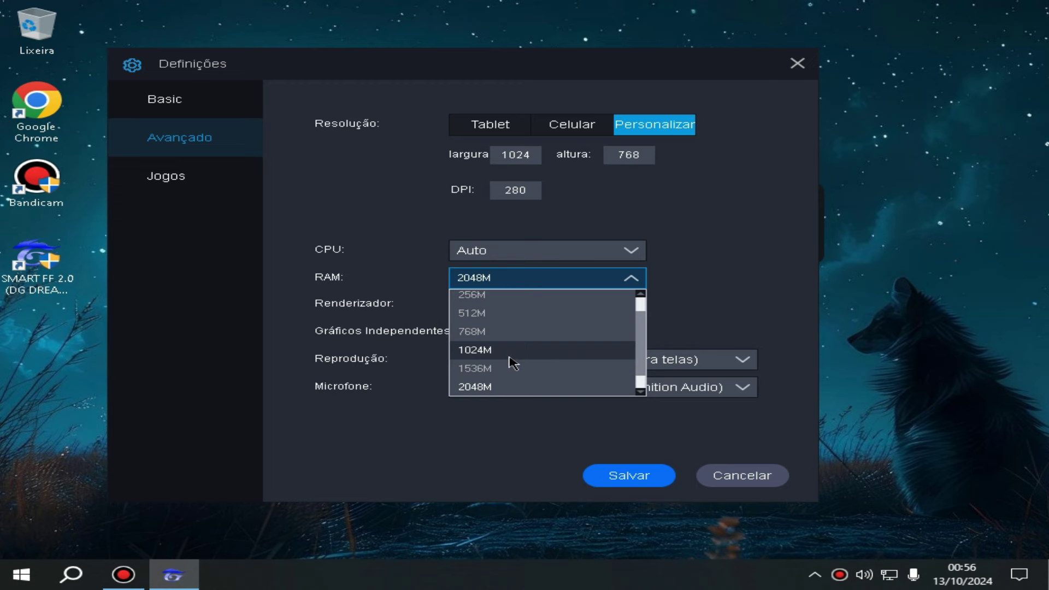
pyautogui.scroll(-1, 525, 369)
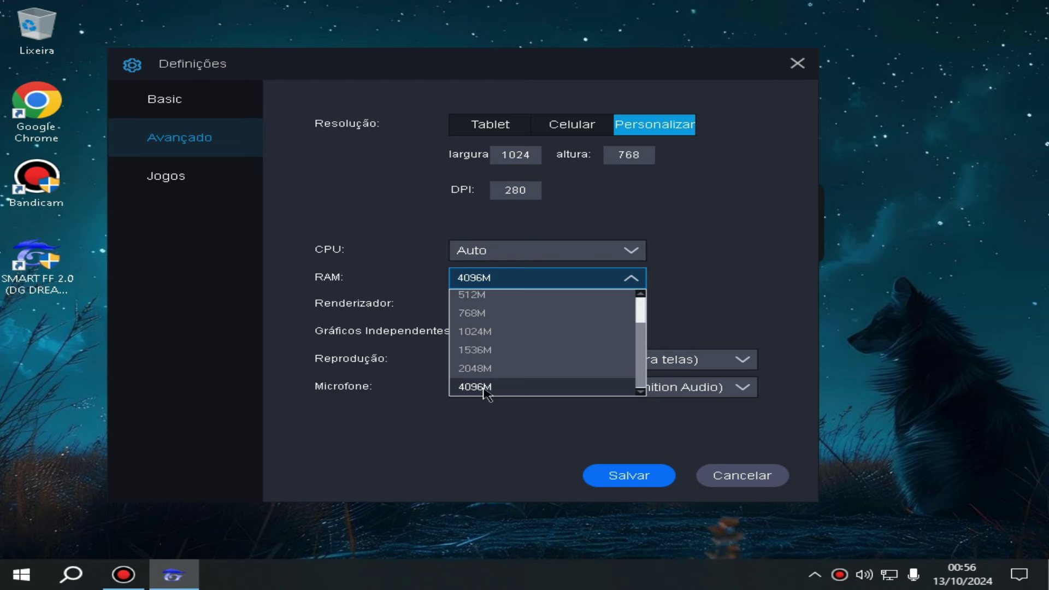
pyautogui.click(702, 289)
pyautogui.click(612, 254)
pyautogui.click(696, 253)
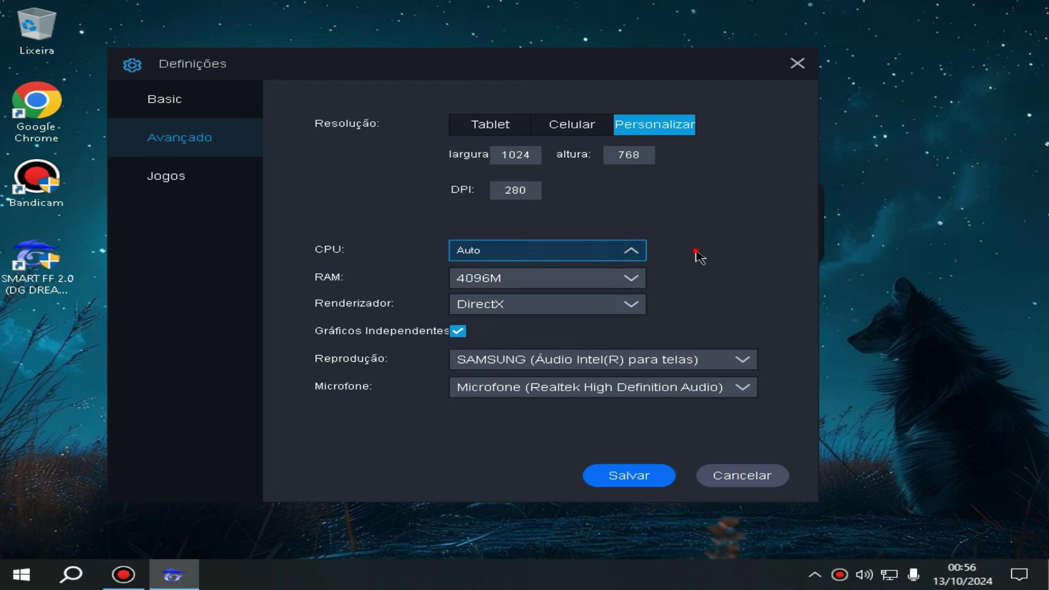
pyautogui.click(651, 273)
pyautogui.click(589, 298)
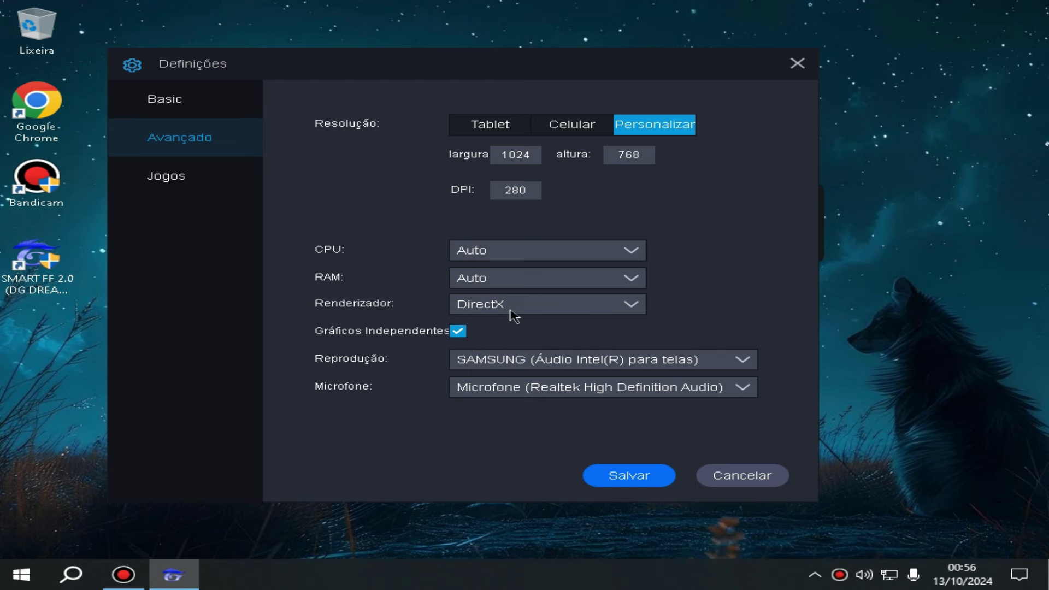
# - Check the renderer options and the Jogos and Basic pages, and save the settings with a restart of the emulator
pyautogui.click(599, 305)
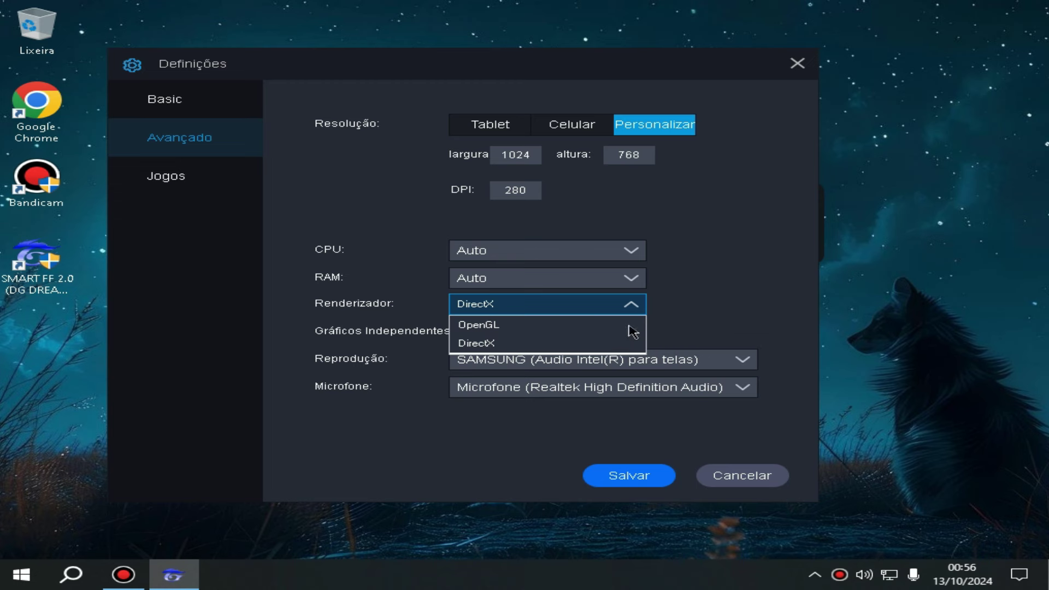
pyautogui.click(695, 305)
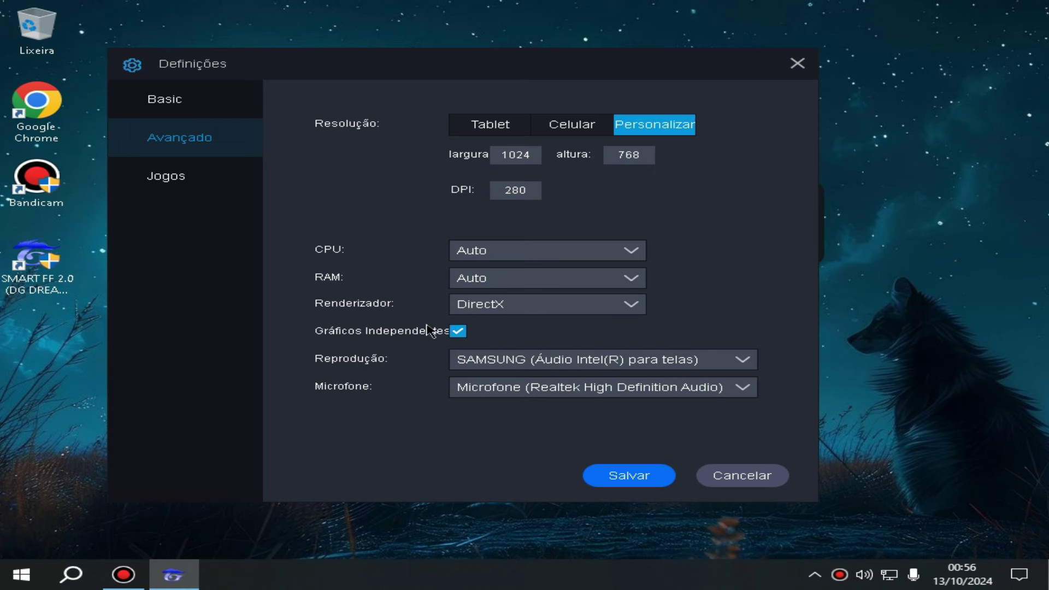
pyautogui.click(201, 186)
pyautogui.click(189, 140)
pyautogui.click(182, 100)
pyautogui.click(629, 485)
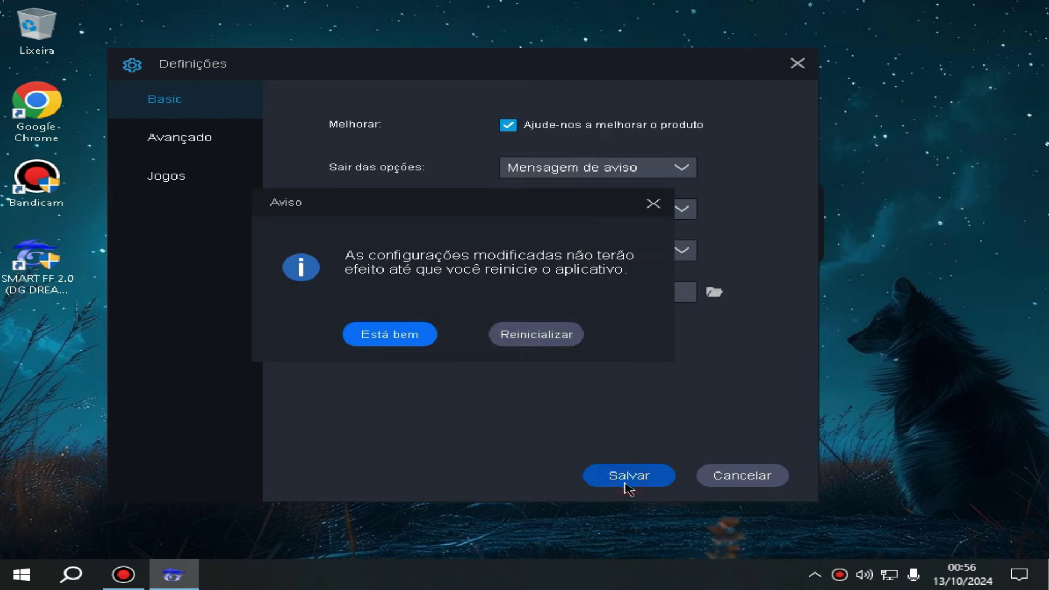
pyautogui.click(524, 342)
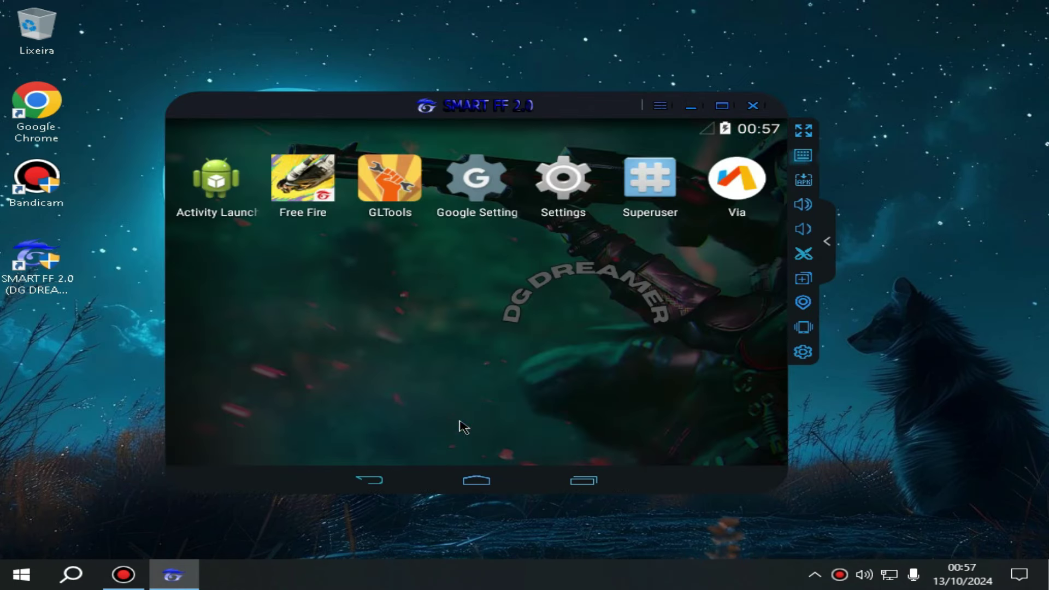
# - Start the GLTools PirateActivity from Activity Launcher, continue to the GLTools app list, and open the Free Fire configuration
pyautogui.click(236, 195)
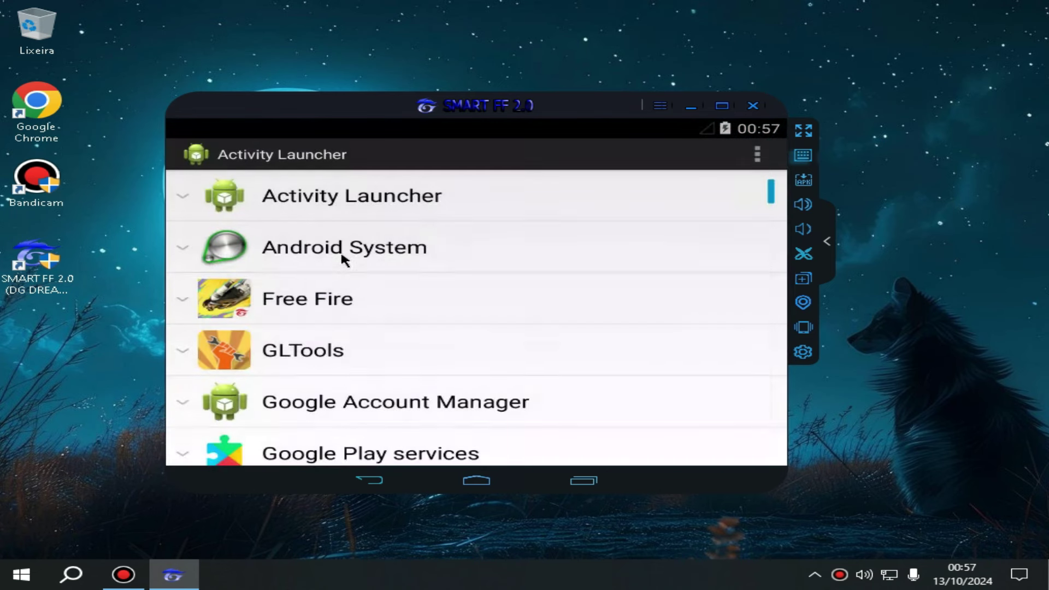
pyautogui.moveTo(339, 370); pyautogui.dragTo(340, 327)
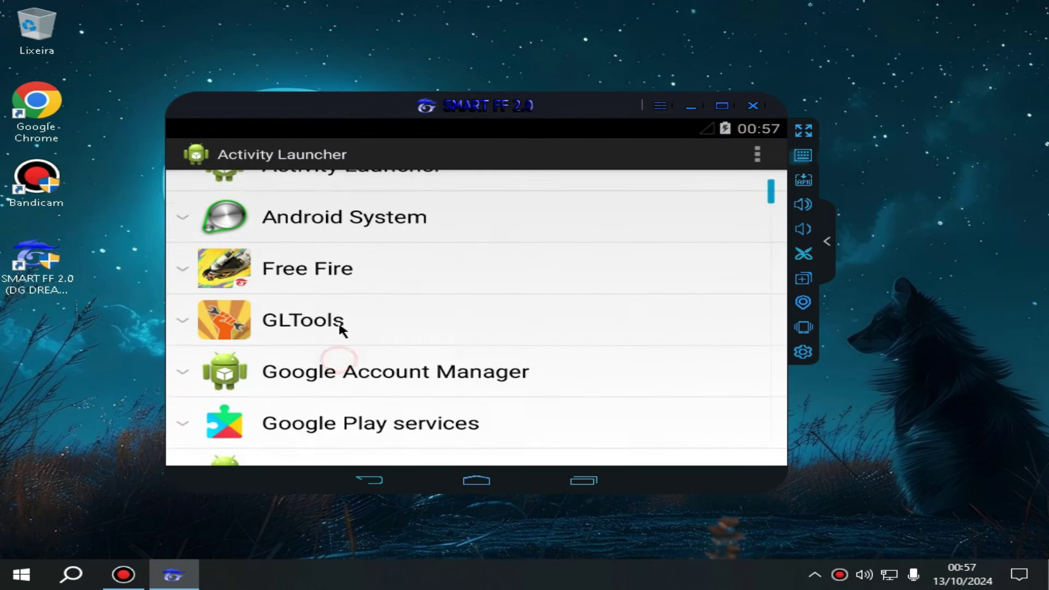
pyautogui.click(260, 323)
pyautogui.click(317, 404)
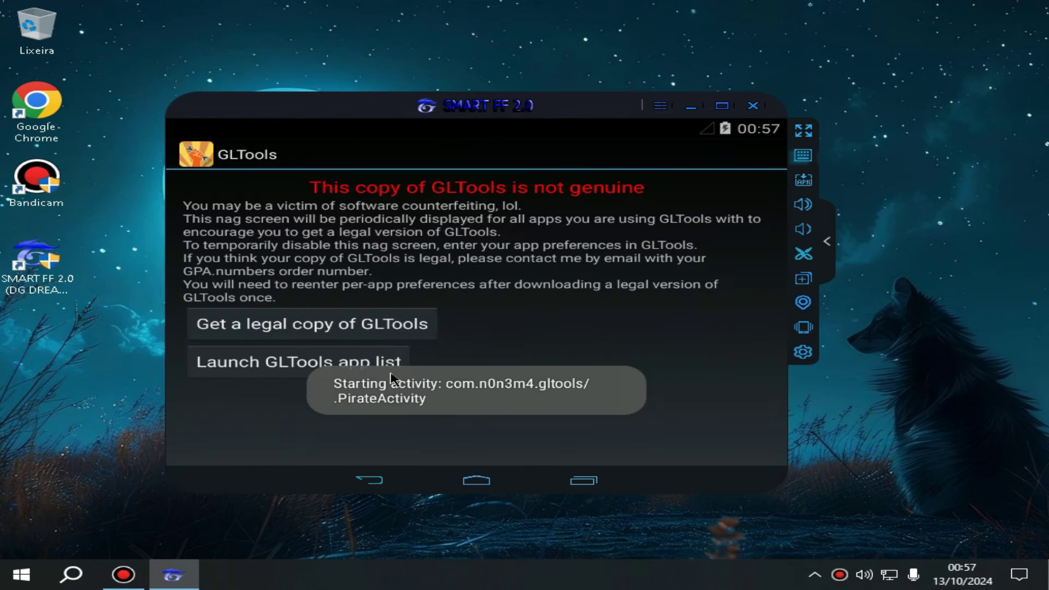
pyautogui.click(234, 366)
pyautogui.click(281, 218)
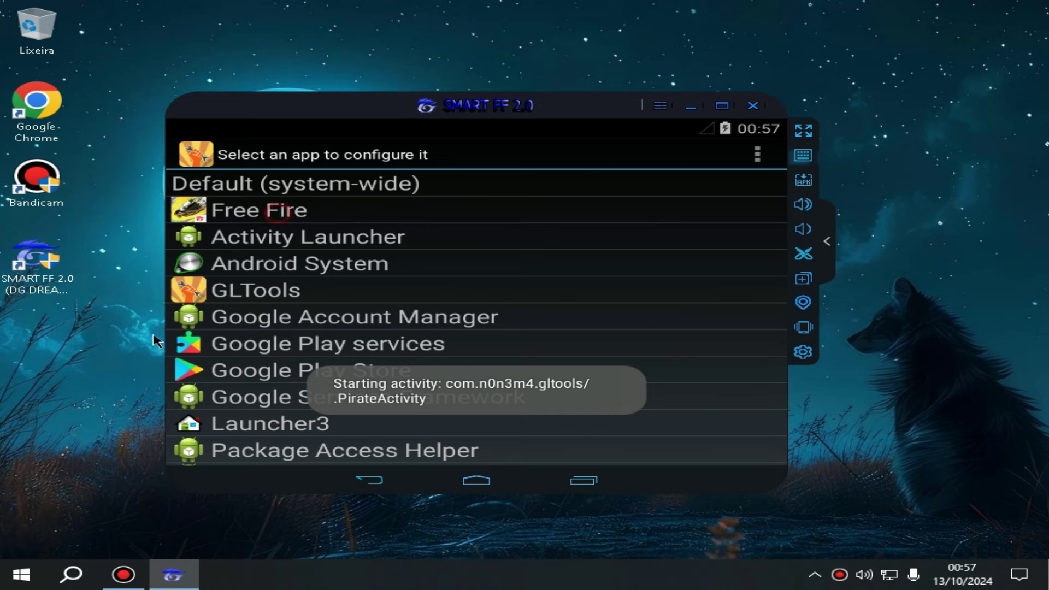
# - Set both texture decompression and texture recompression to Disable for Free Fire
pyautogui.scroll(-2, 704, 299)
pyautogui.scroll(-6, 350, 372)
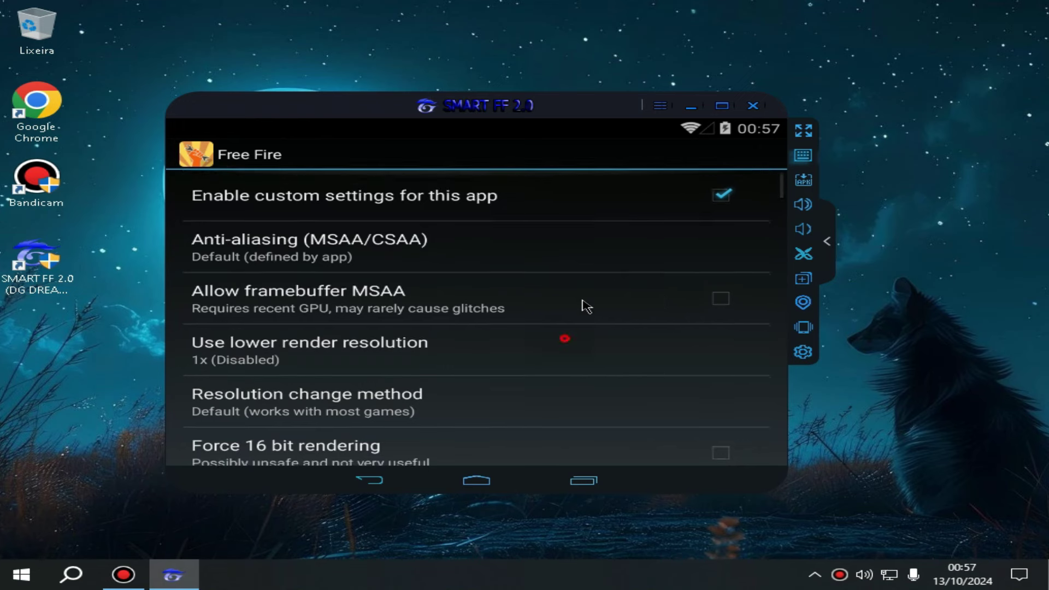
pyautogui.scroll(-5, 585, 305)
pyautogui.click(254, 332)
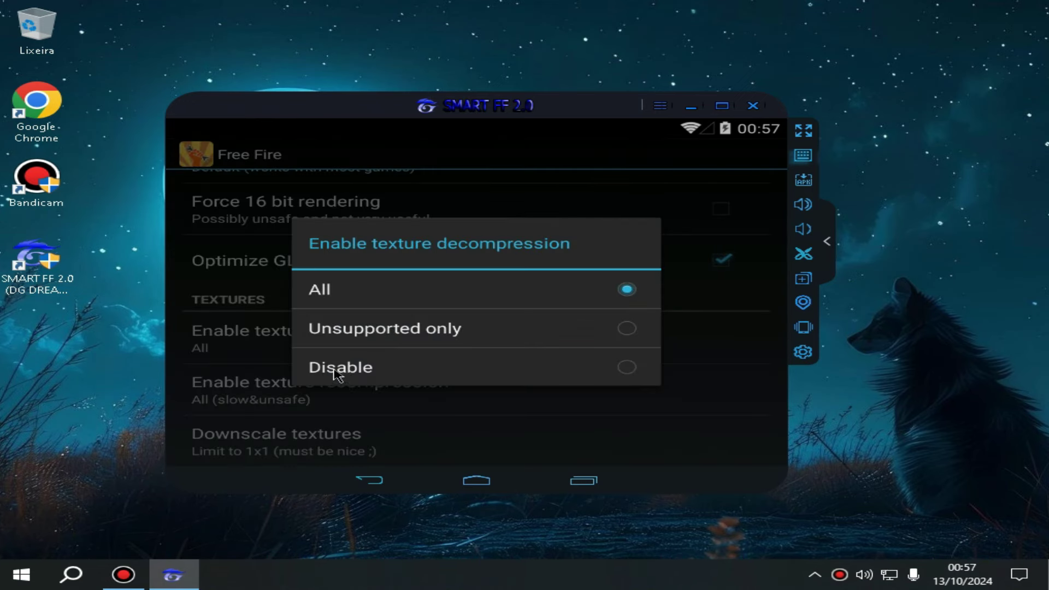
pyautogui.click(338, 369)
pyautogui.click(311, 398)
pyautogui.click(387, 365)
# - Set Downscale textures to 0.5x for Free Fire
pyautogui.scroll(-2, 309, 361)
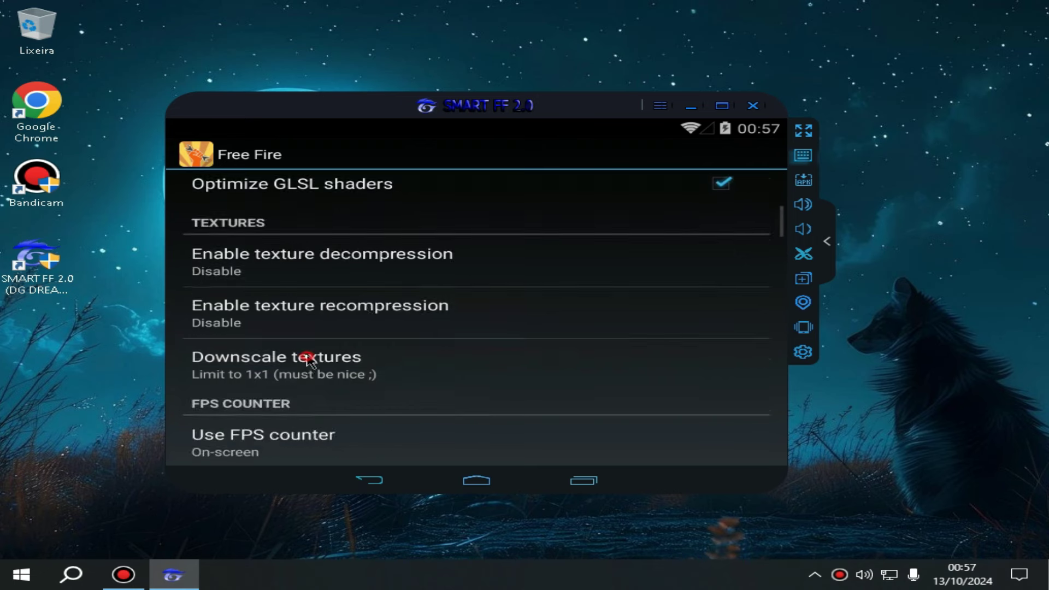
pyautogui.click(308, 359)
pyautogui.scroll(3, 469, 425)
pyautogui.click(358, 256)
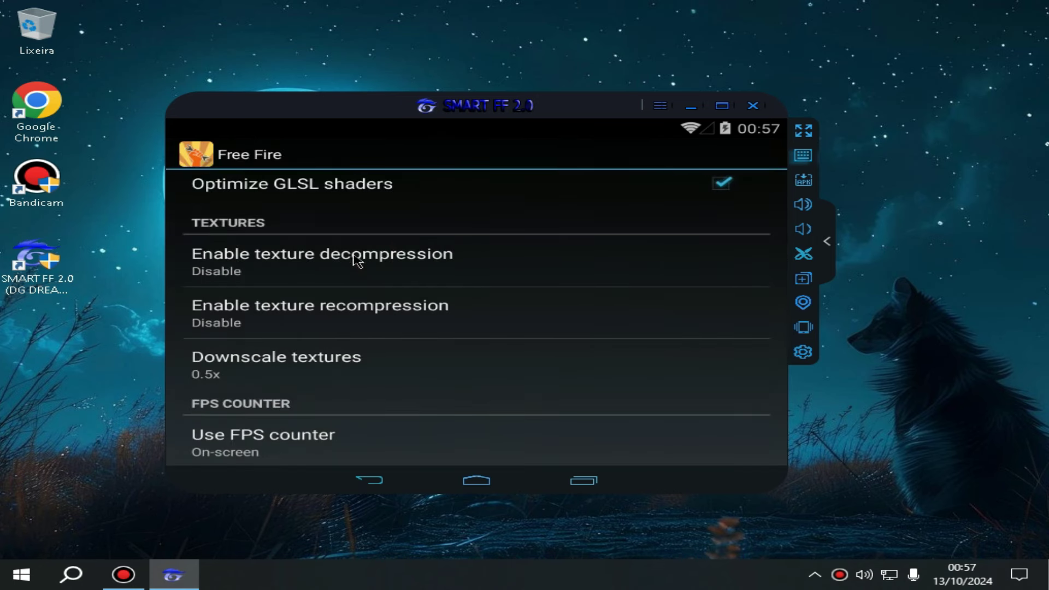
# - Set Downscale textures to Disable and texture decompression to Unsupported only for Free Fire
pyautogui.click(301, 373)
pyautogui.scroll(1, 376, 260)
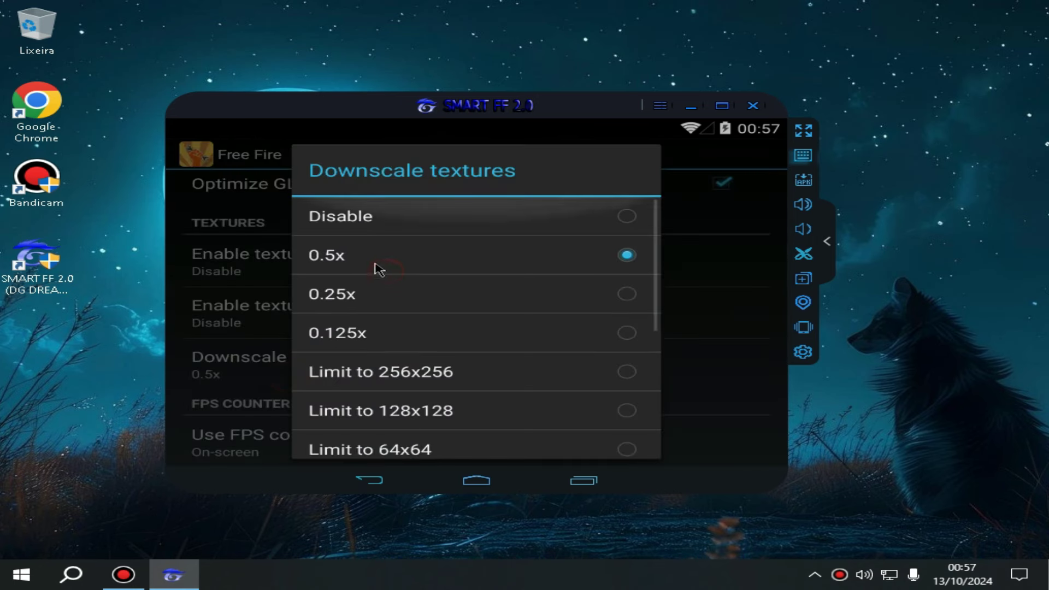
pyautogui.click(385, 216)
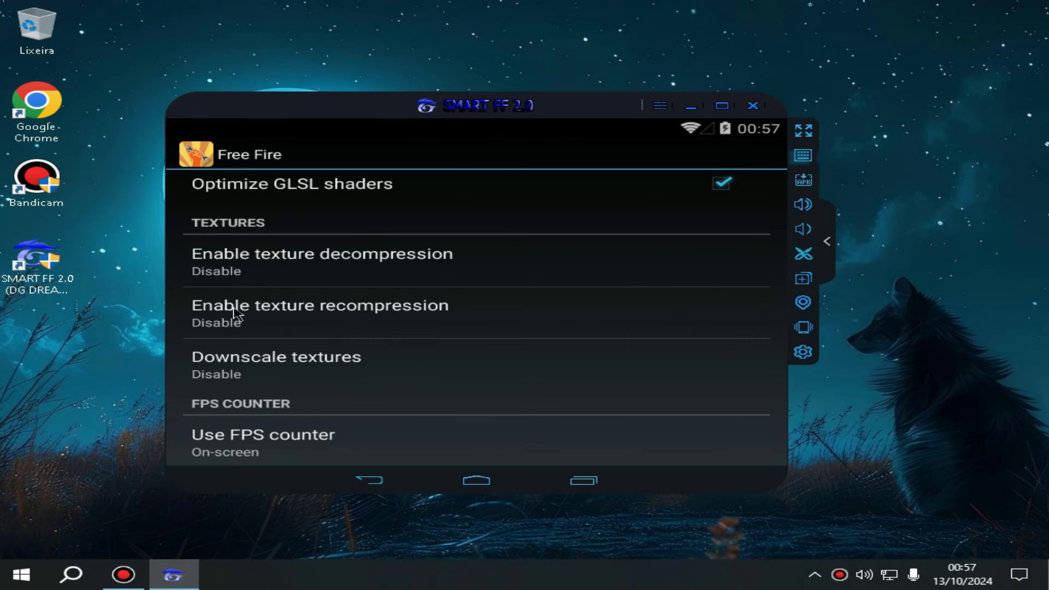
pyautogui.click(264, 271)
pyautogui.click(307, 328)
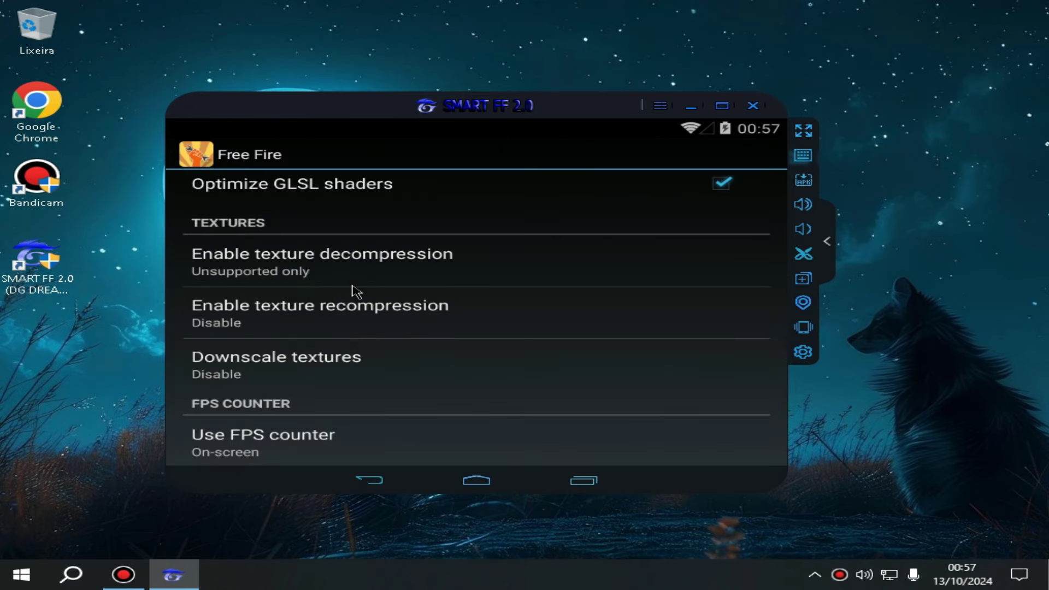
# - Set texture decompression to All and texture recompression to All (slow&unsafe) for Free Fire
pyautogui.click(356, 284)
pyautogui.click(415, 282)
pyautogui.click(386, 309)
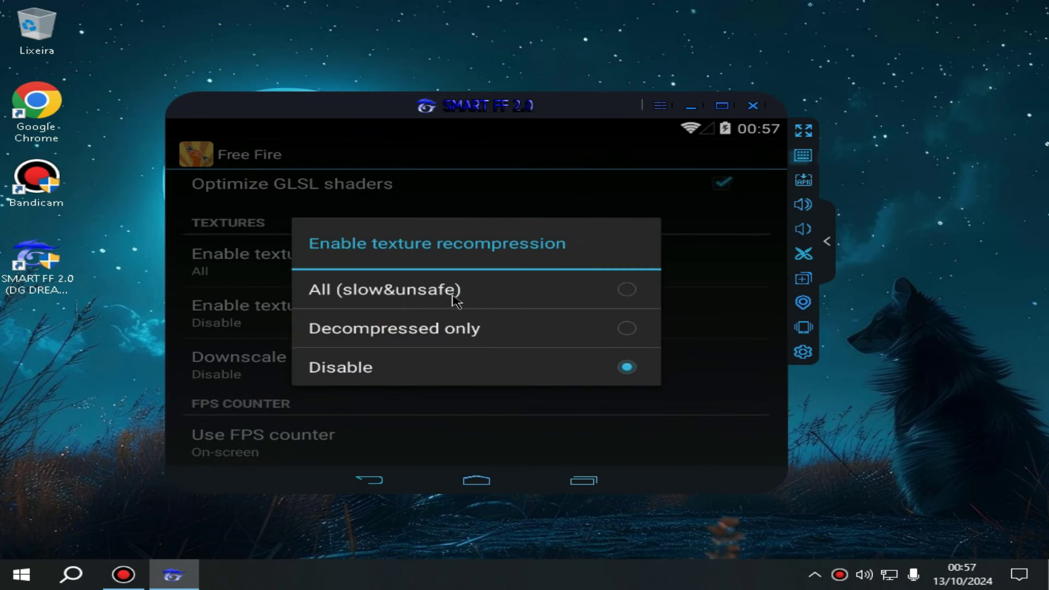
pyautogui.click(452, 298)
# - Set Downscale textures to Limit to 1x1 (must be nice ;) for Free Fire
pyautogui.click(314, 378)
pyautogui.scroll(-5, 483, 366)
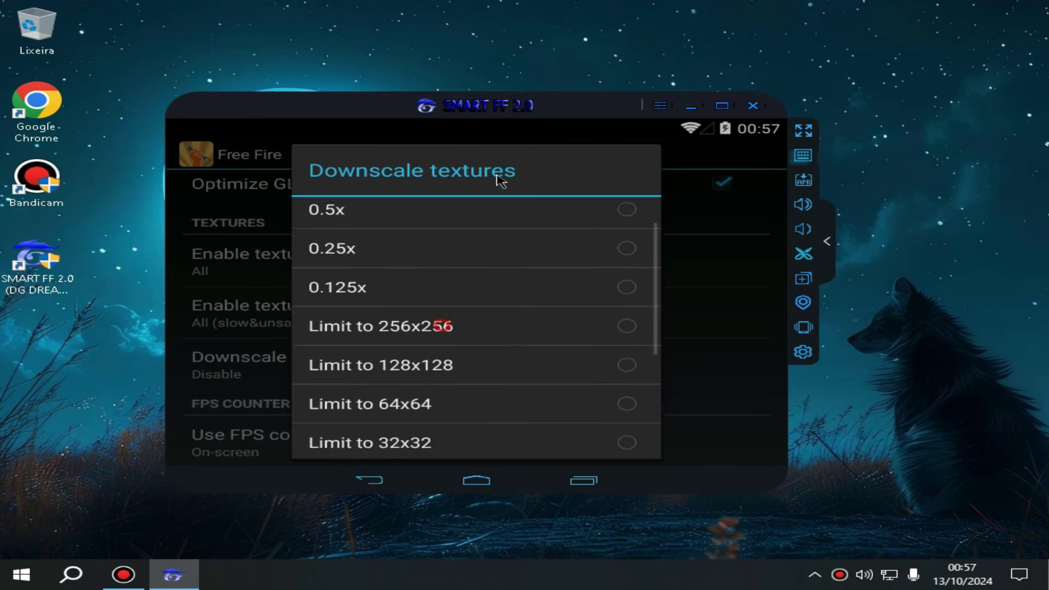
pyautogui.click(375, 442)
pyautogui.scroll(5, 429, 312)
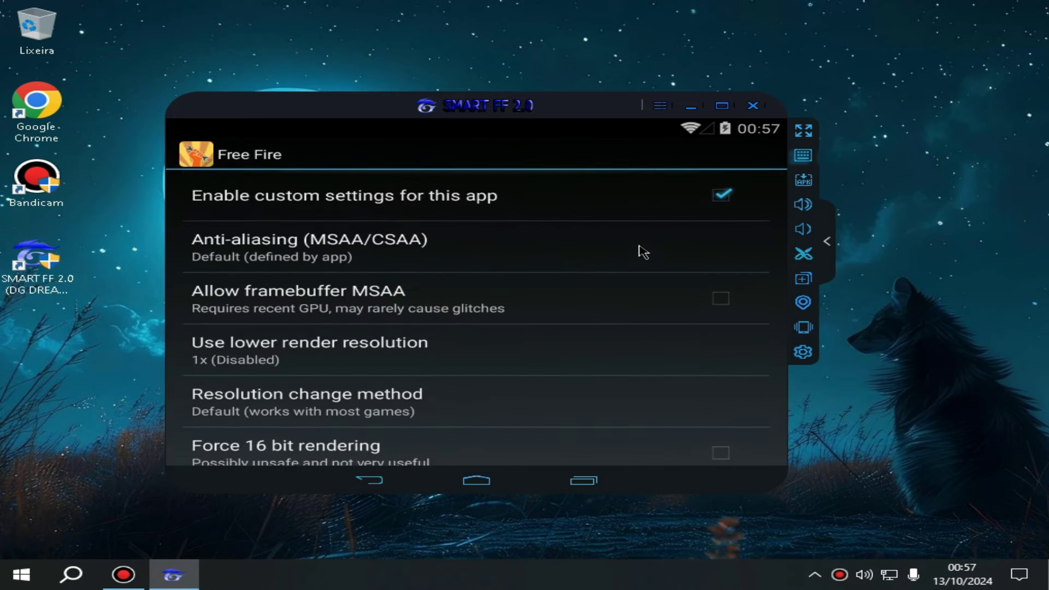
# - Switch the Free Fire FPS counter to Disable and back to On-screen
pyautogui.scroll(-10, 586, 279)
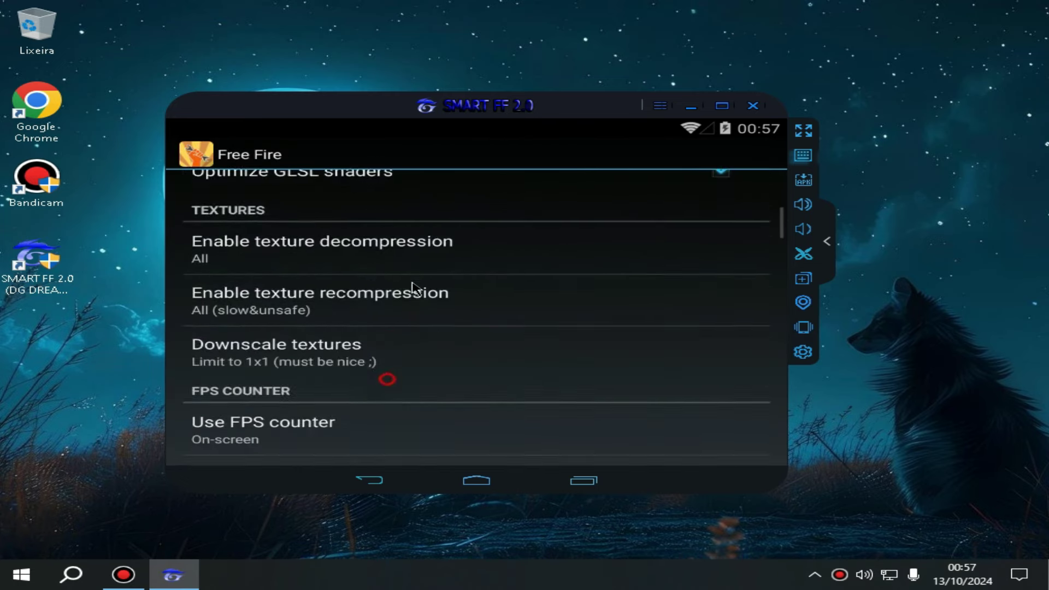
pyautogui.click(282, 240)
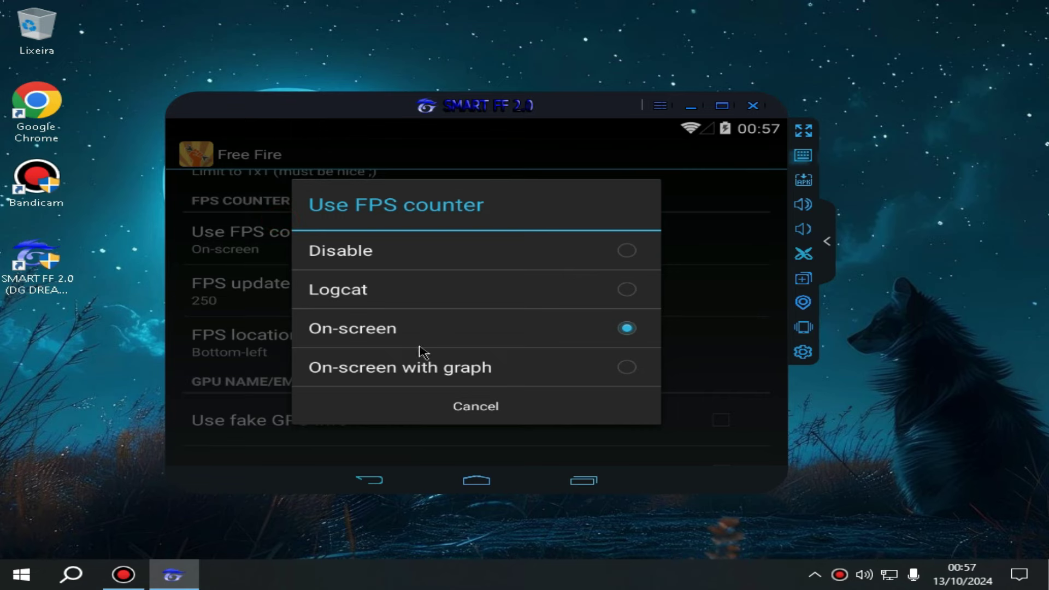
pyautogui.click(398, 259)
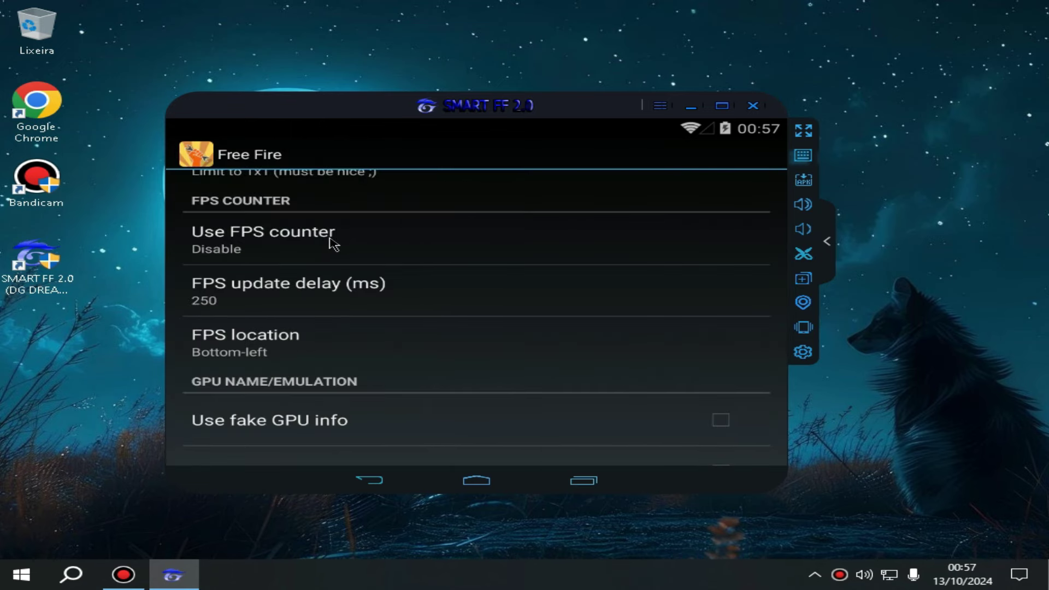
pyautogui.scroll(-1, 332, 243)
pyautogui.click(364, 244)
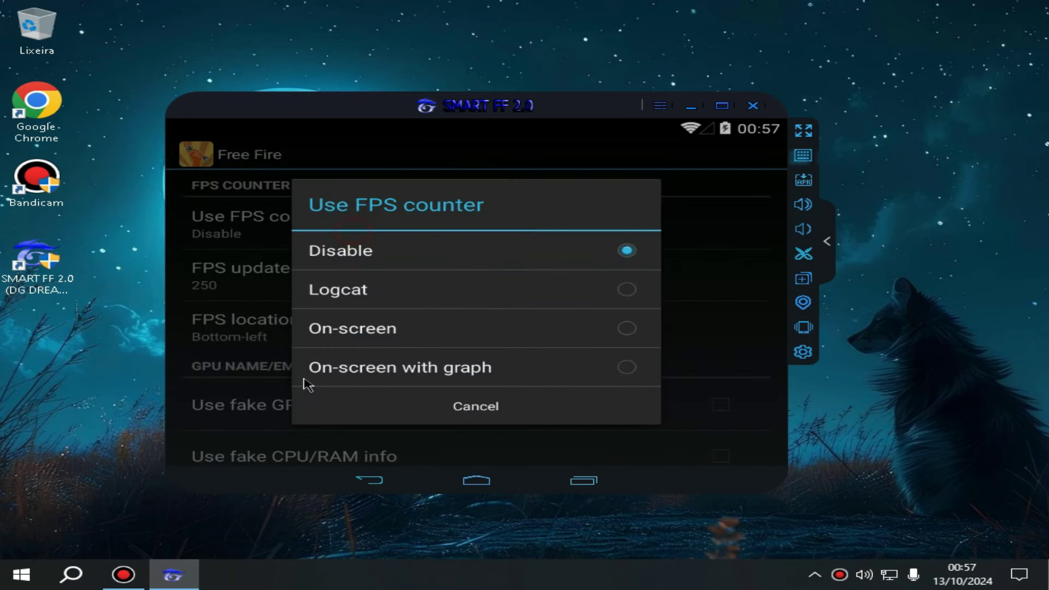
pyautogui.click(420, 330)
pyautogui.moveTo(475, 300); pyautogui.dragTo(462, 460)
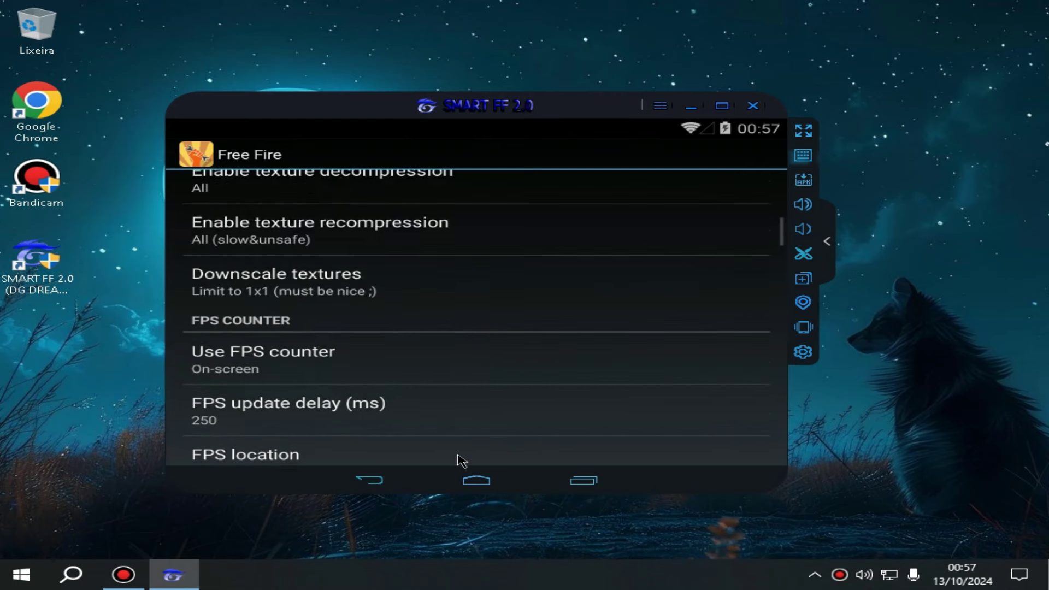
pyautogui.moveTo(399, 321); pyautogui.dragTo(230, 134)
pyautogui.moveTo(420, 295); pyautogui.dragTo(452, 234)
pyautogui.scroll(5, 452, 185)
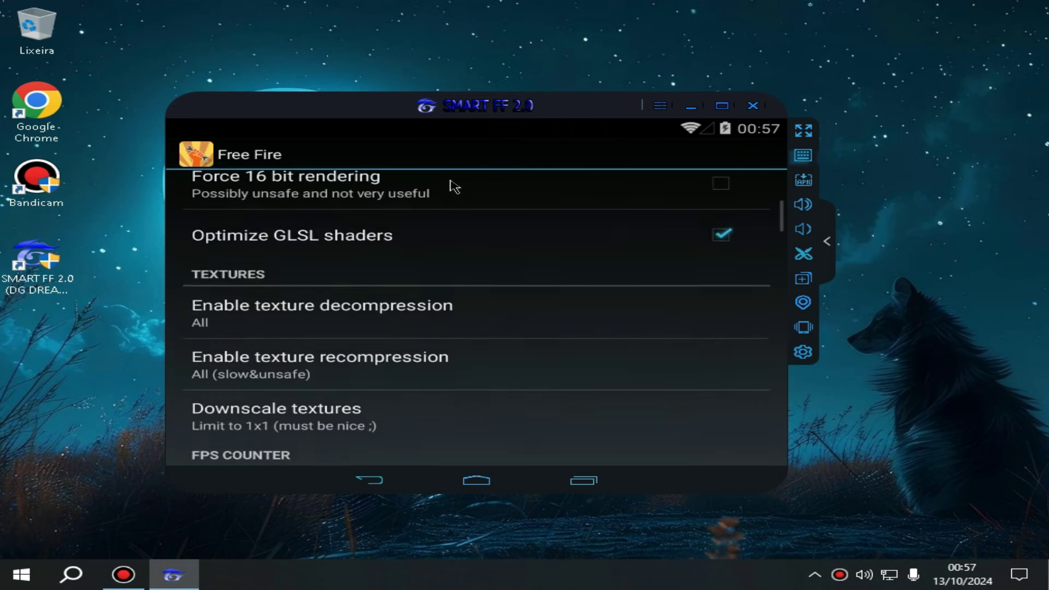
pyautogui.moveTo(452, 185); pyautogui.dragTo(440, 400)
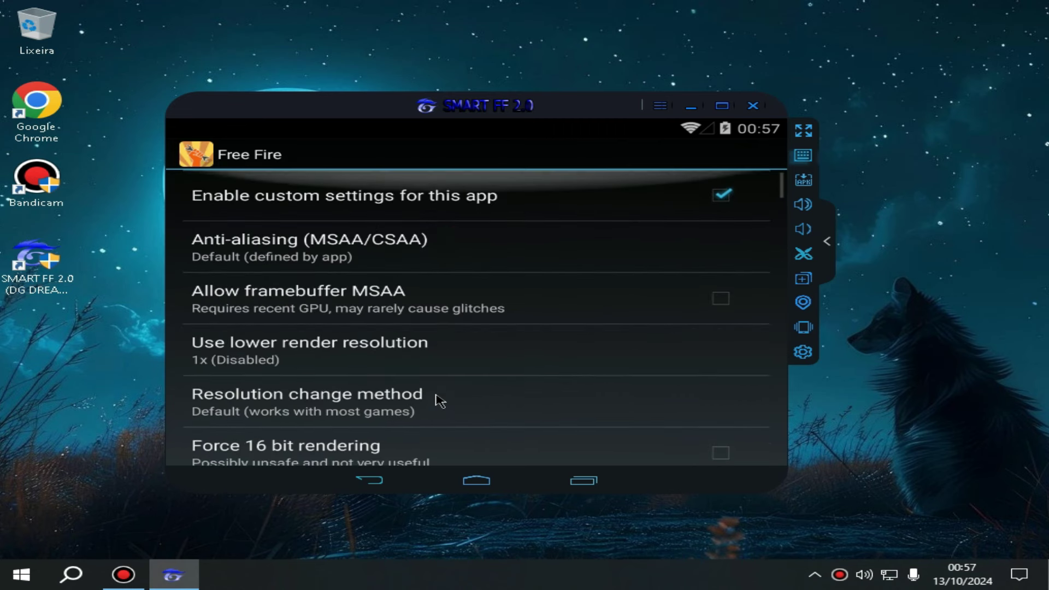
# - Dismiss the recent apps and launch Free Fire, refreshing the Windows desktop while it loads
pyautogui.click(582, 483)
pyautogui.moveTo(640, 295); pyautogui.dragTo(640, 142)
pyautogui.moveTo(689, 295); pyautogui.dragTo(464, 202)
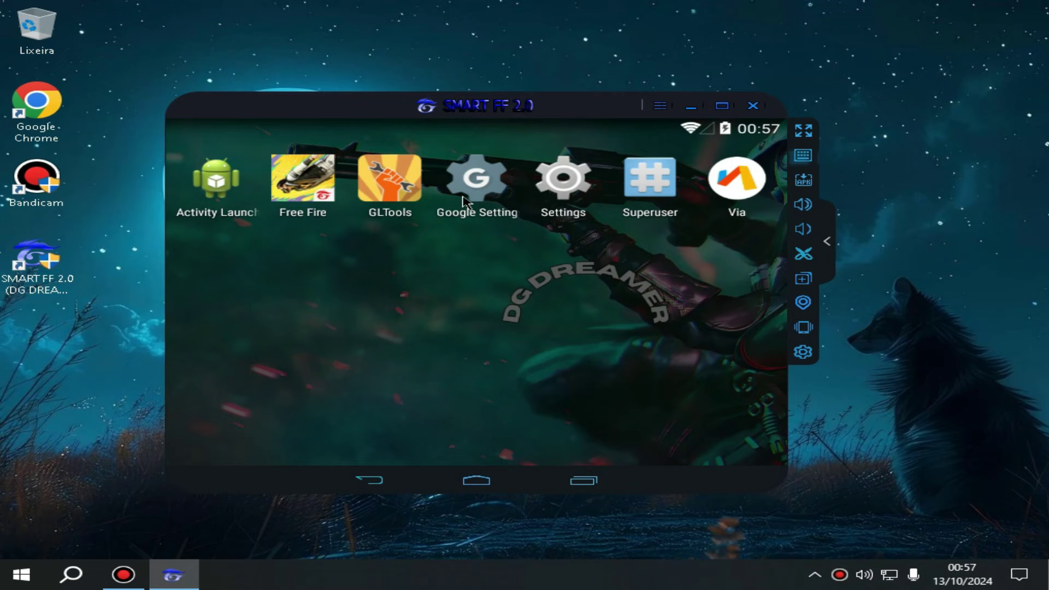
pyautogui.click(268, 206)
pyautogui.rightClick(815, 164)
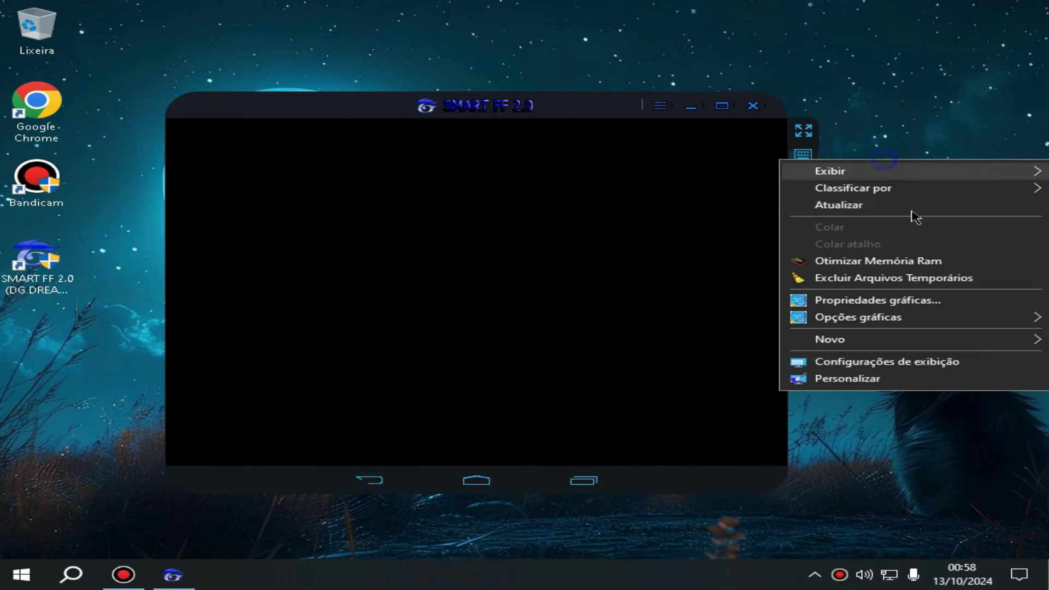
pyautogui.click(912, 205)
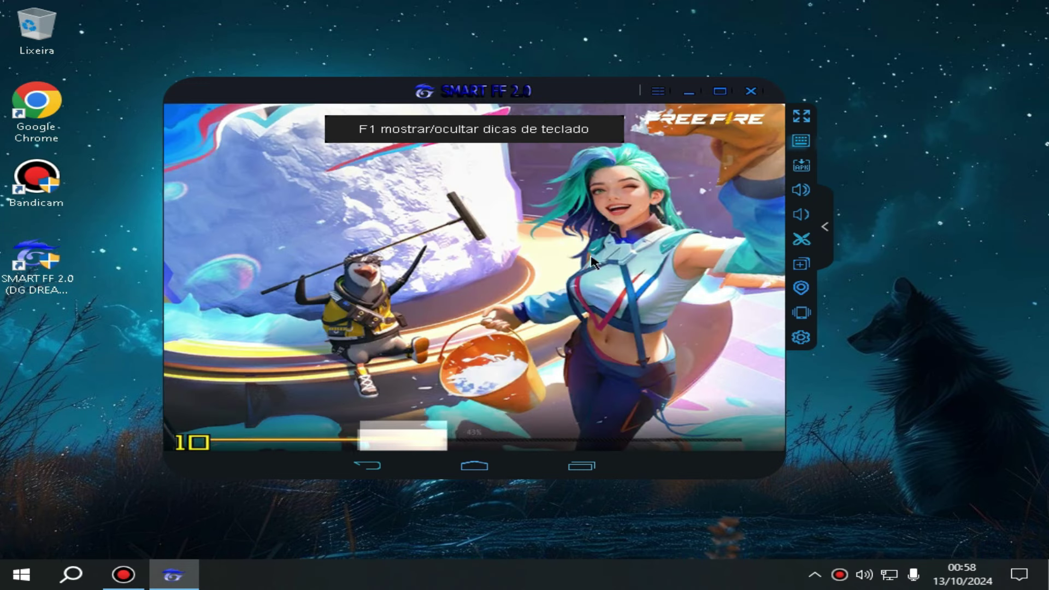
pyautogui.click(800, 216)
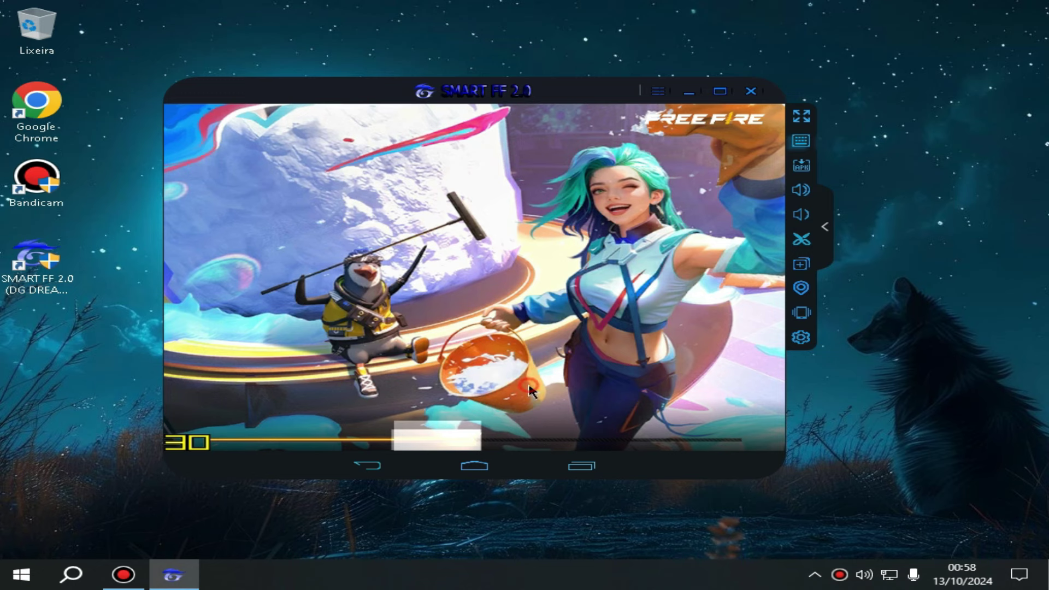
# - Clear the emulator's app cache and free its memory two times while Free Fire is loading
pyautogui.click(659, 92)
pyautogui.click(489, 330)
pyautogui.click(658, 92)
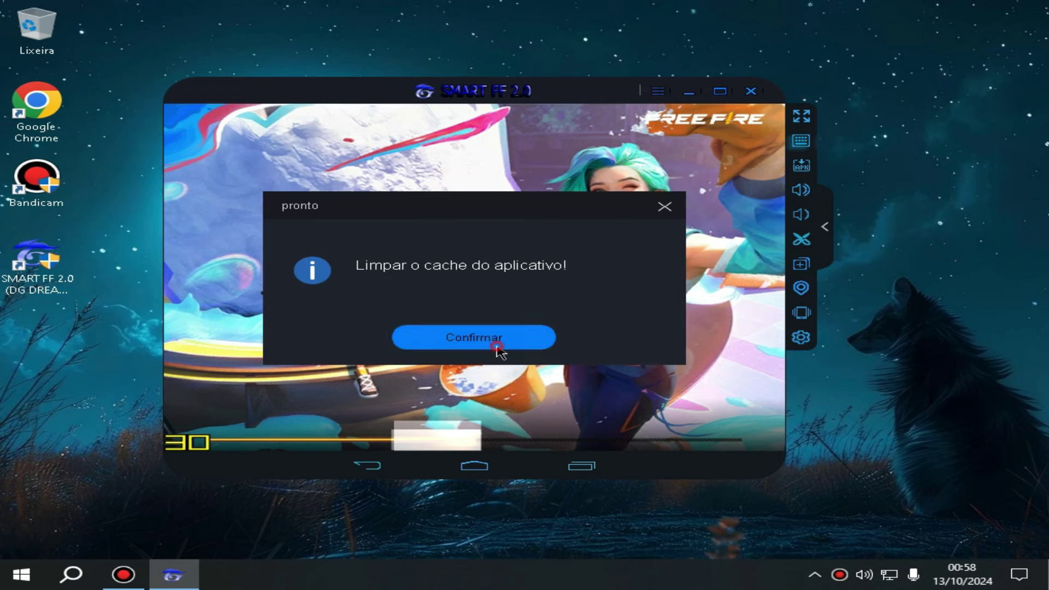
pyautogui.click(528, 335)
pyautogui.click(660, 91)
pyautogui.click(661, 142)
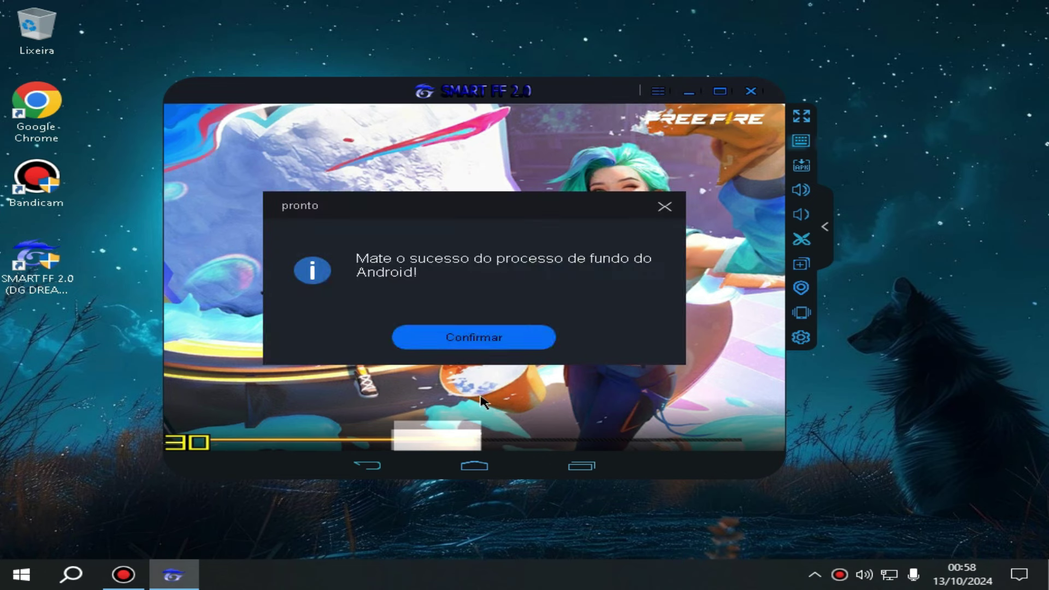
pyautogui.click(489, 335)
pyautogui.click(660, 91)
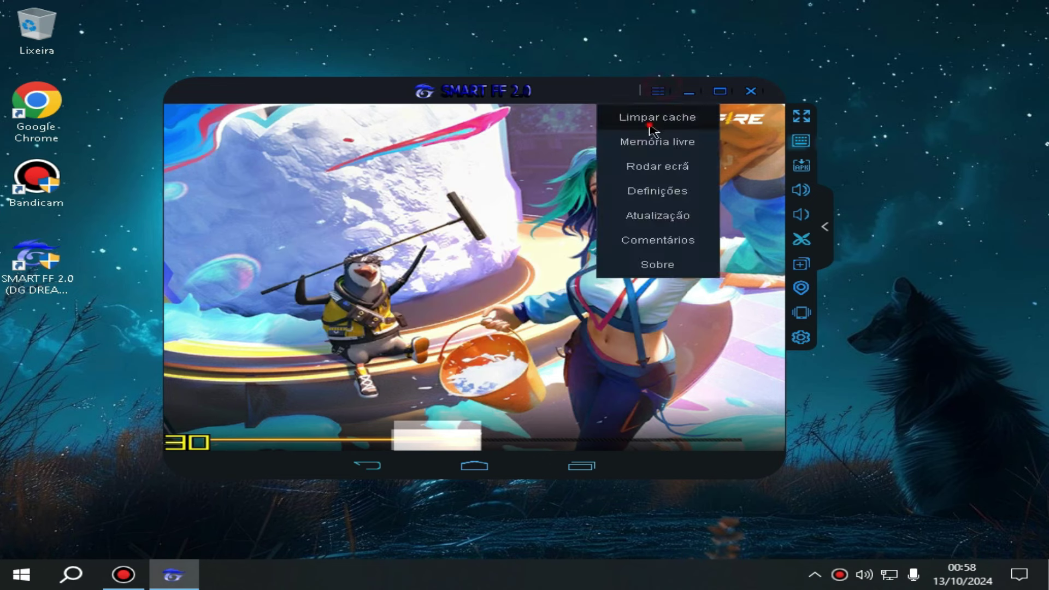
pyautogui.click(657, 118)
pyautogui.click(540, 335)
pyautogui.click(658, 91)
pyautogui.click(668, 141)
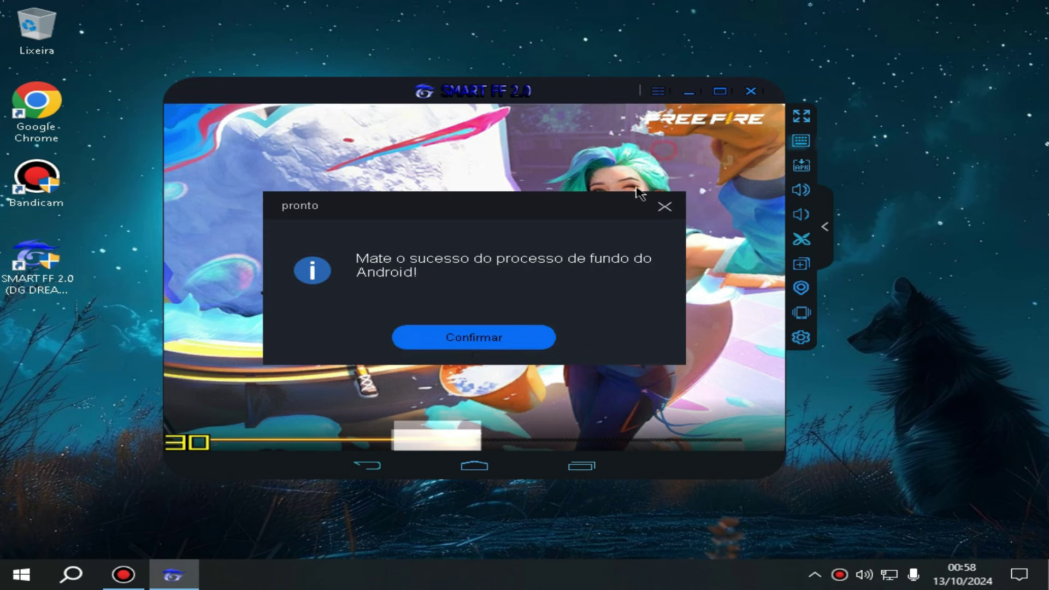
pyautogui.click(462, 336)
# - Close the running Free Fire session from the recent apps and relaunch the game
pyautogui.moveTo(574, 99); pyautogui.dragTo(725, 114)
pyautogui.moveTo(556, 111); pyautogui.dragTo(412, 92)
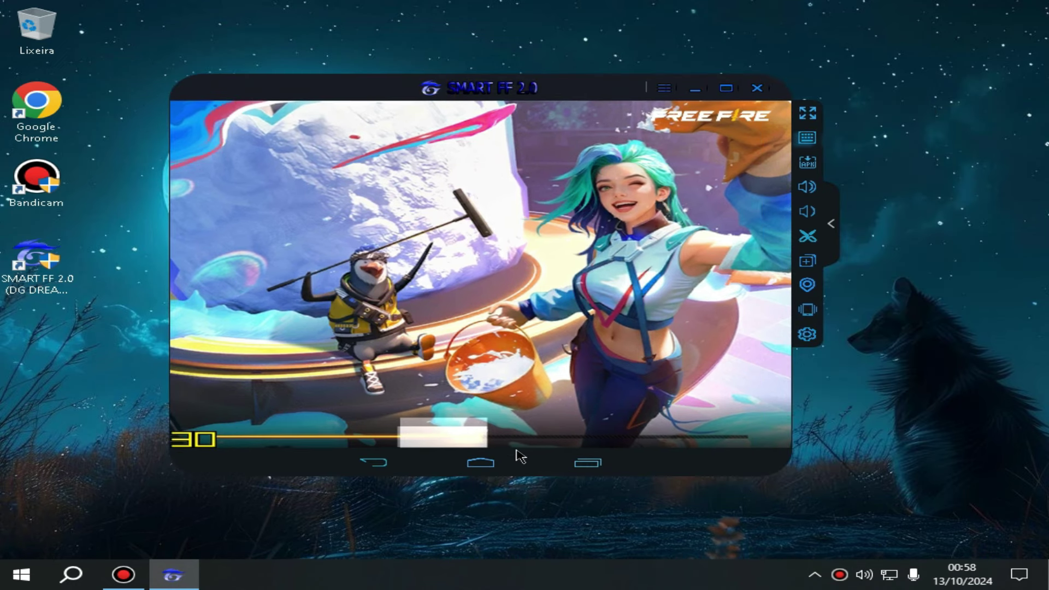
pyautogui.click(601, 479)
pyautogui.click(710, 407)
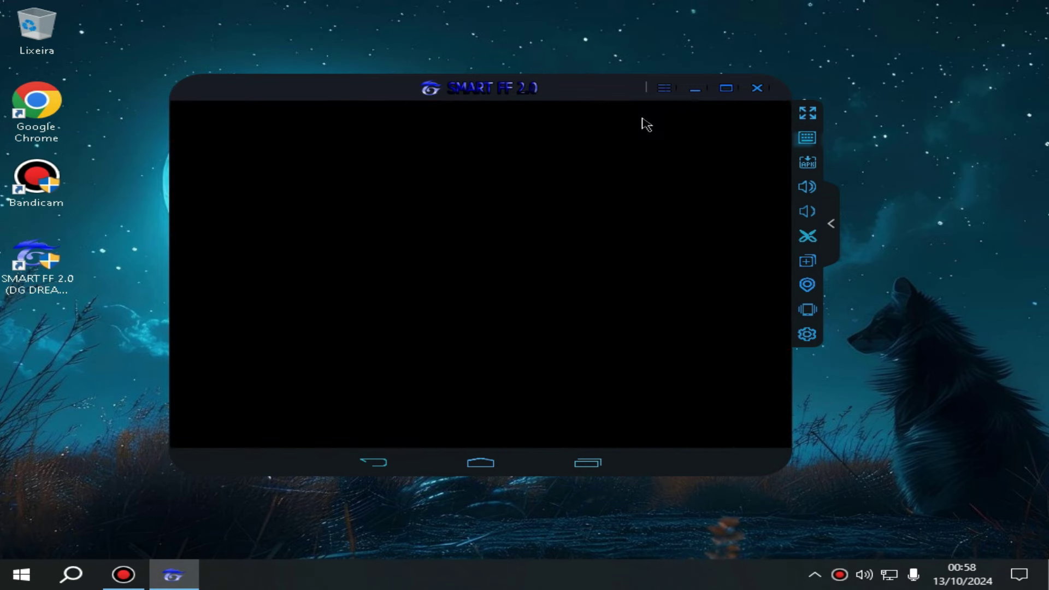
# - Clear the app cache and free the memory during the Garena startup, and refresh the Windows desktop
pyautogui.click(664, 88)
pyautogui.click(672, 111)
pyautogui.click(495, 345)
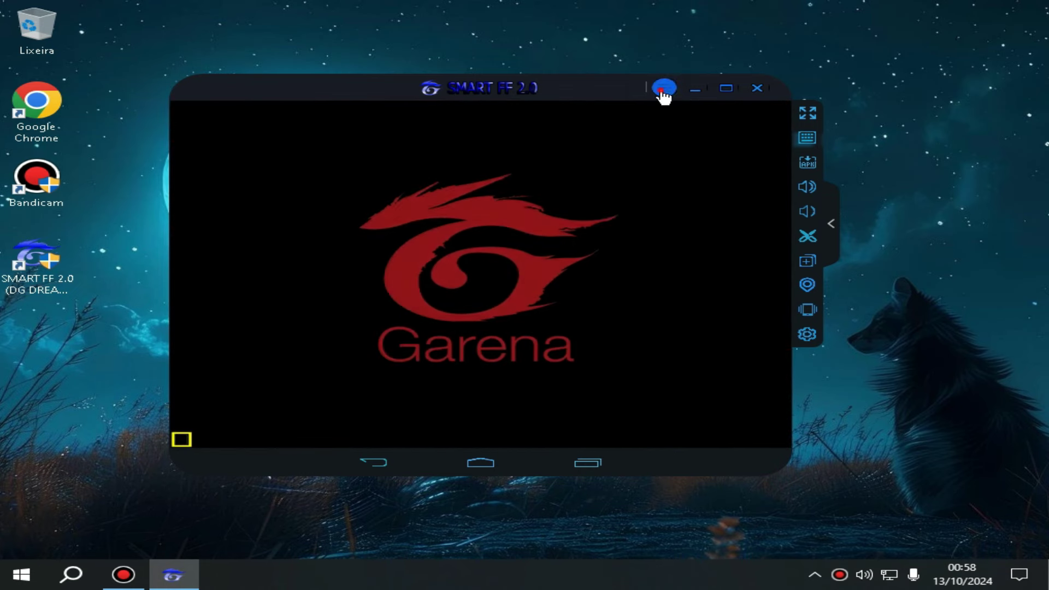
pyautogui.click(664, 88)
pyautogui.click(663, 141)
pyautogui.click(463, 334)
pyautogui.rightClick(908, 167)
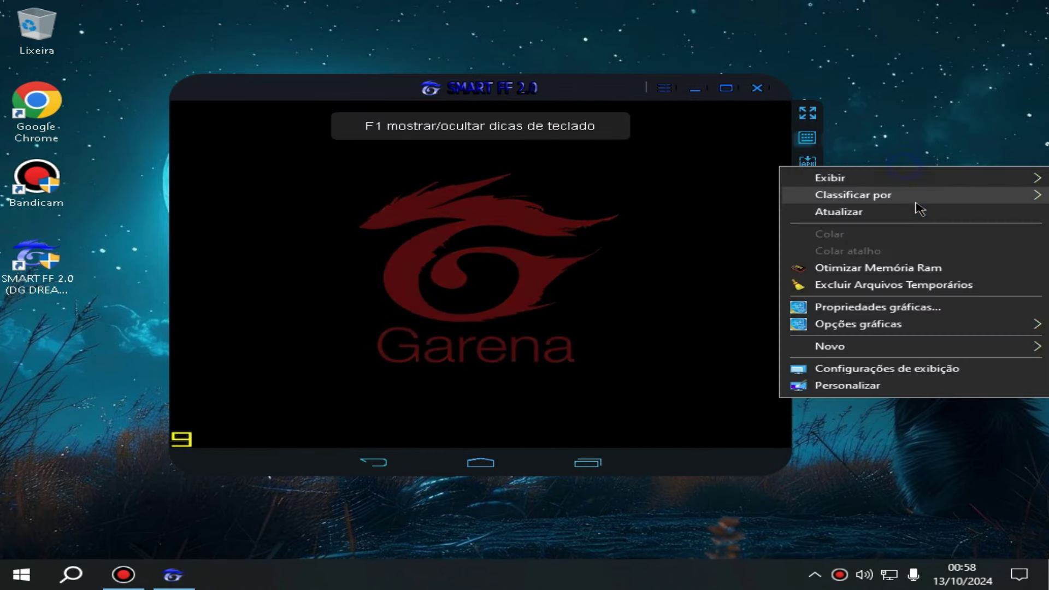
pyautogui.click(917, 213)
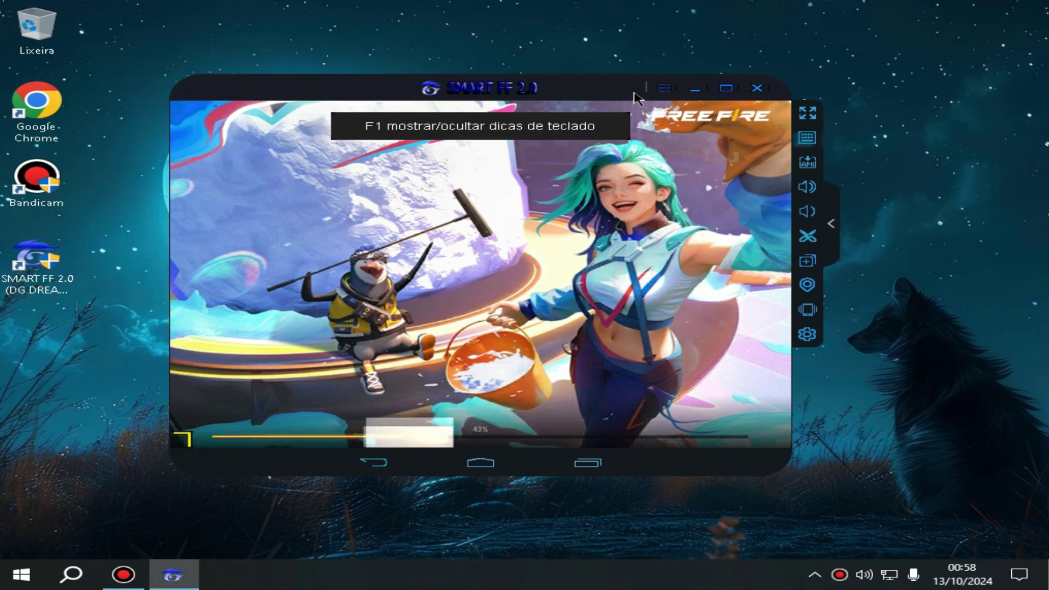
# - Clear the app cache and free the memory again on Free Fire's loading screen
pyautogui.click(672, 94)
pyautogui.click(664, 114)
pyautogui.click(527, 331)
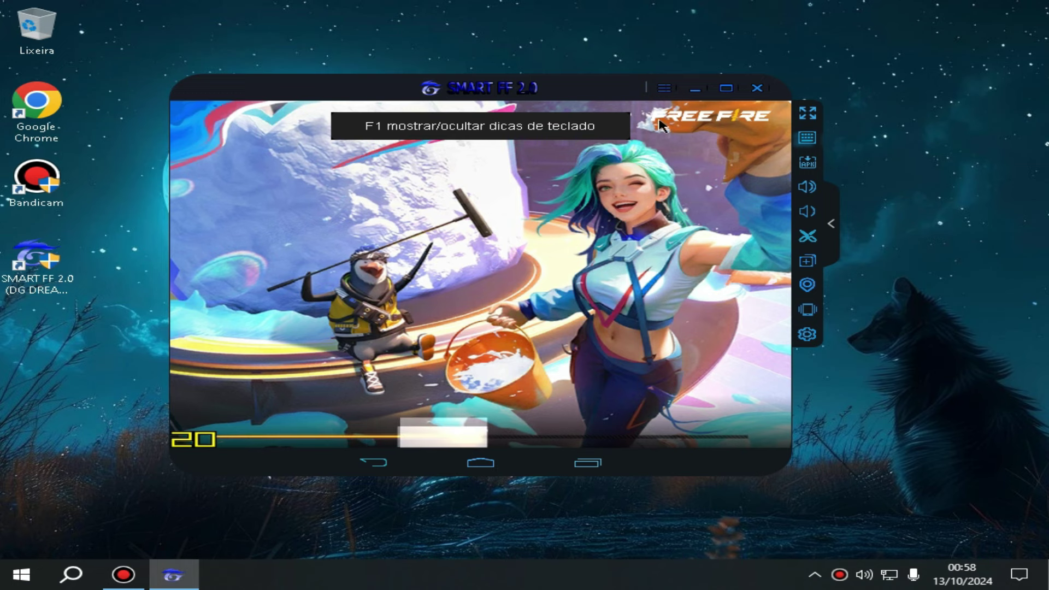
pyautogui.click(665, 92)
pyautogui.click(664, 139)
pyautogui.click(547, 334)
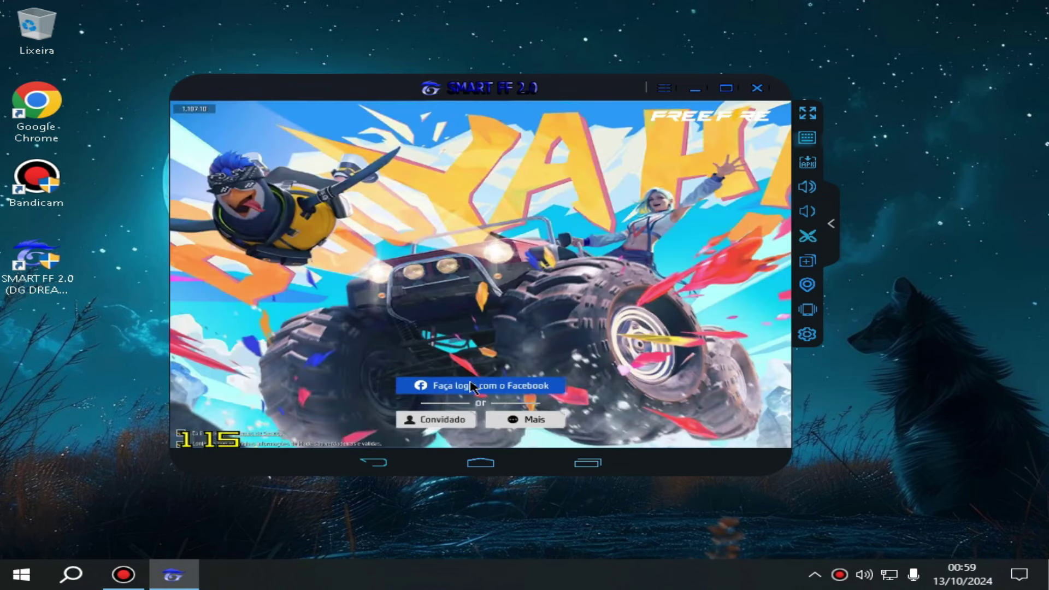
# - Log in to Free Fire as a guest (Convidado)
pyautogui.click(410, 424)
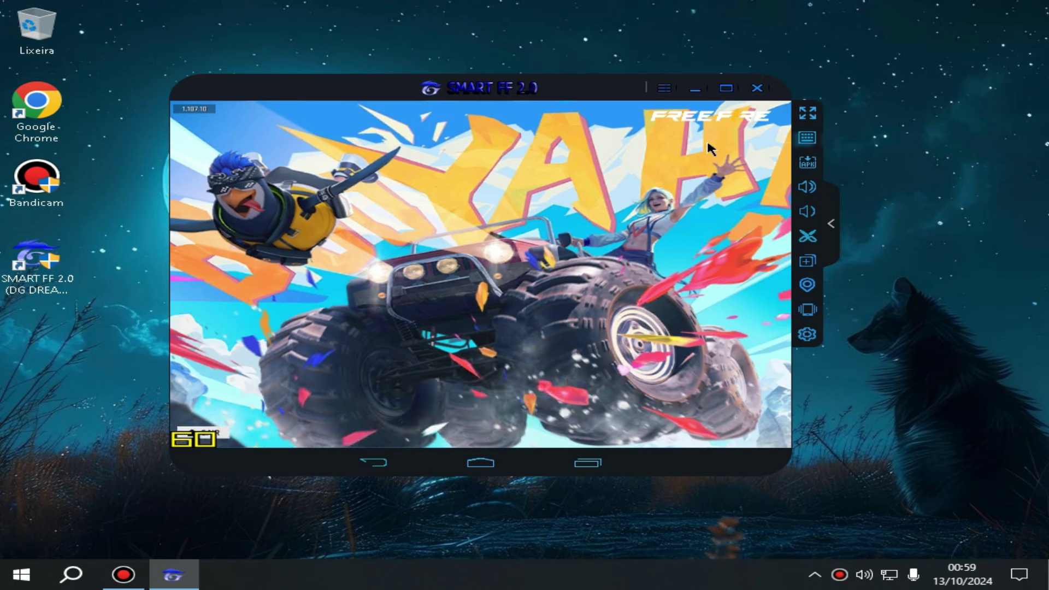